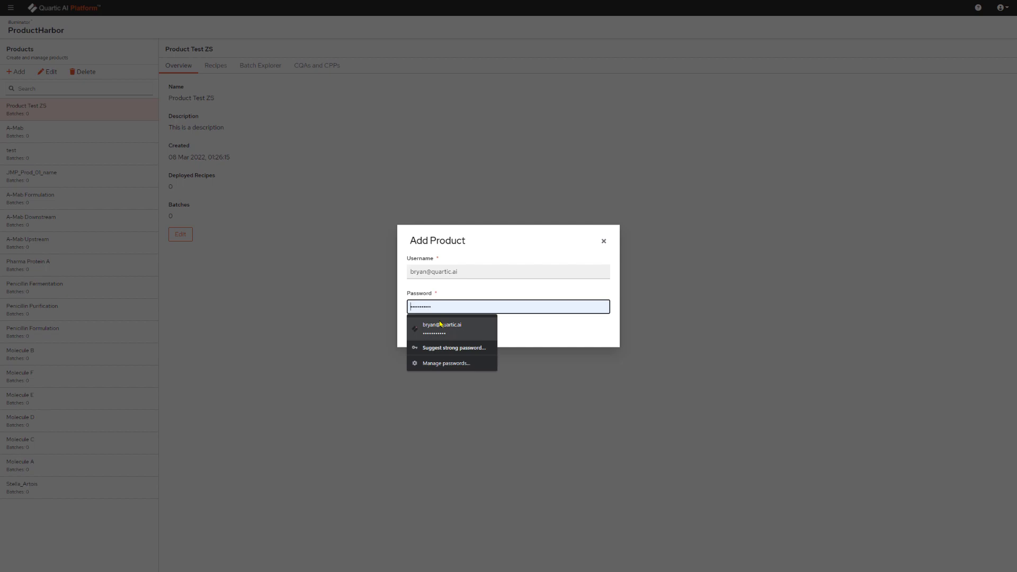
Step: Authorize adding the product with the saved account password and open the Q-Mab product
left_click(444, 327)
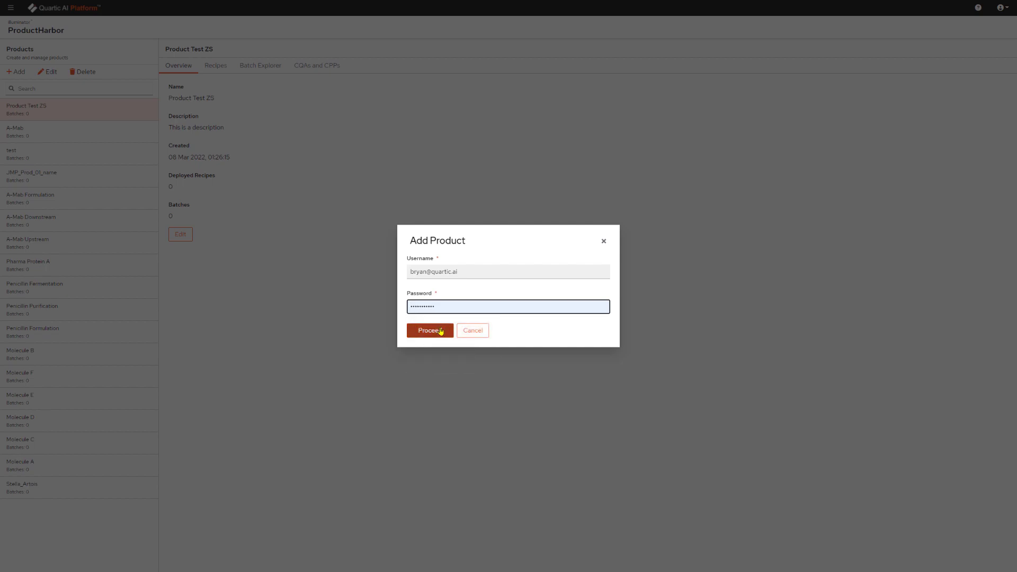
left_click(440, 331)
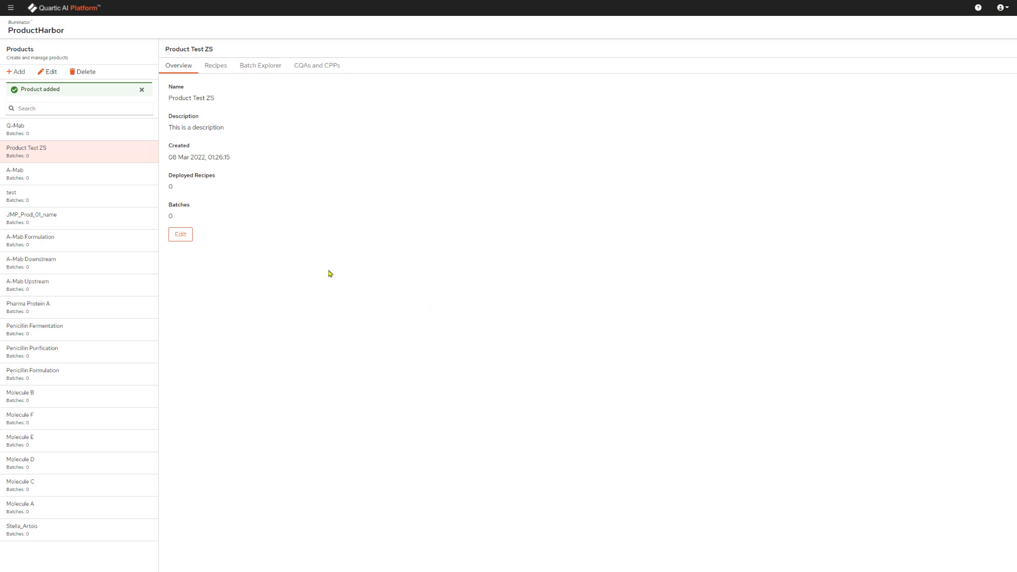
left_click(35, 130)
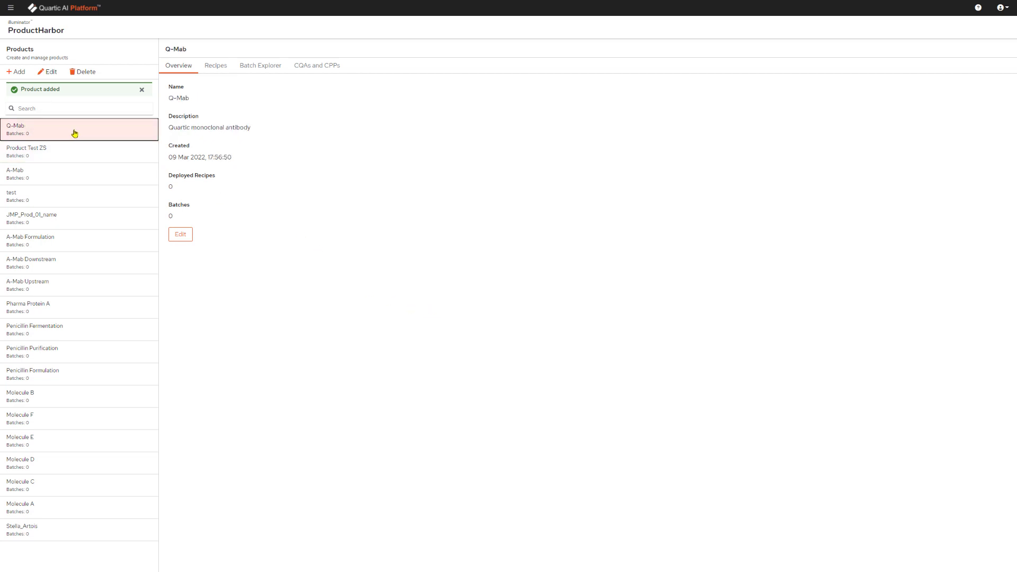
Step: Add a recipe named Q-Mab to the Q-Mab product with PharmaCo as its site
left_click(218, 66)
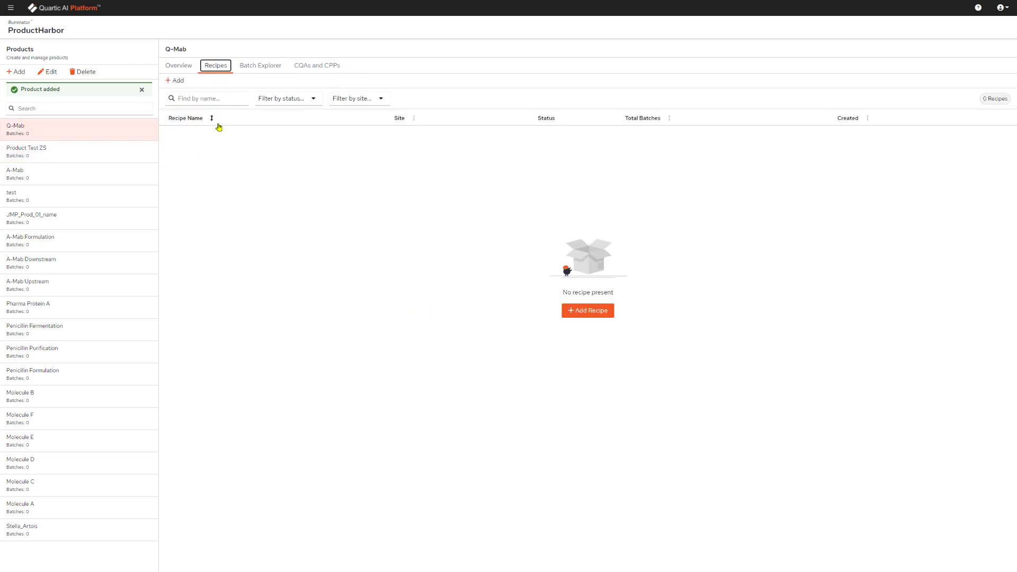
left_click(184, 83)
left_click(431, 274)
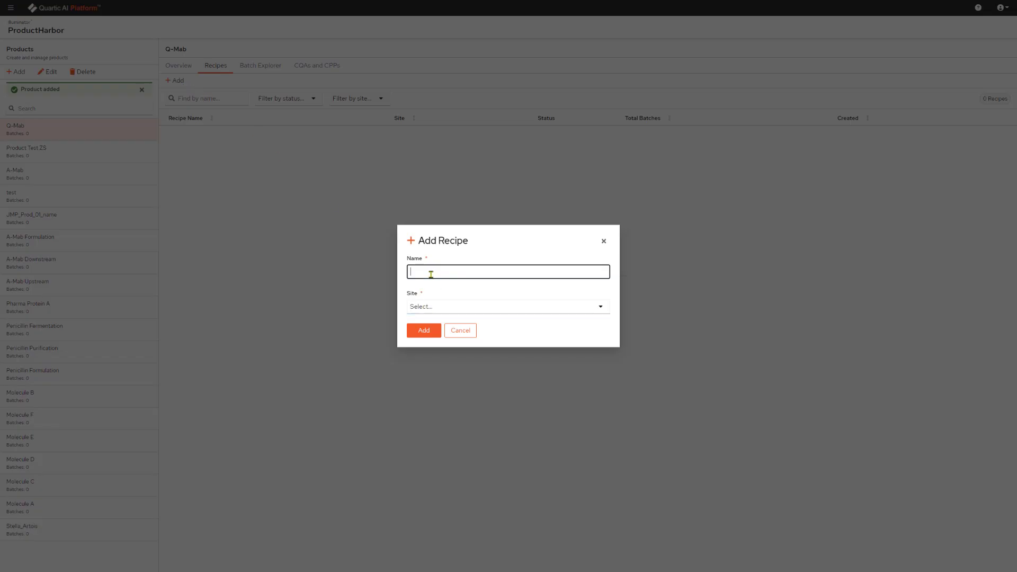
type("Q-Mab")
left_click(431, 307)
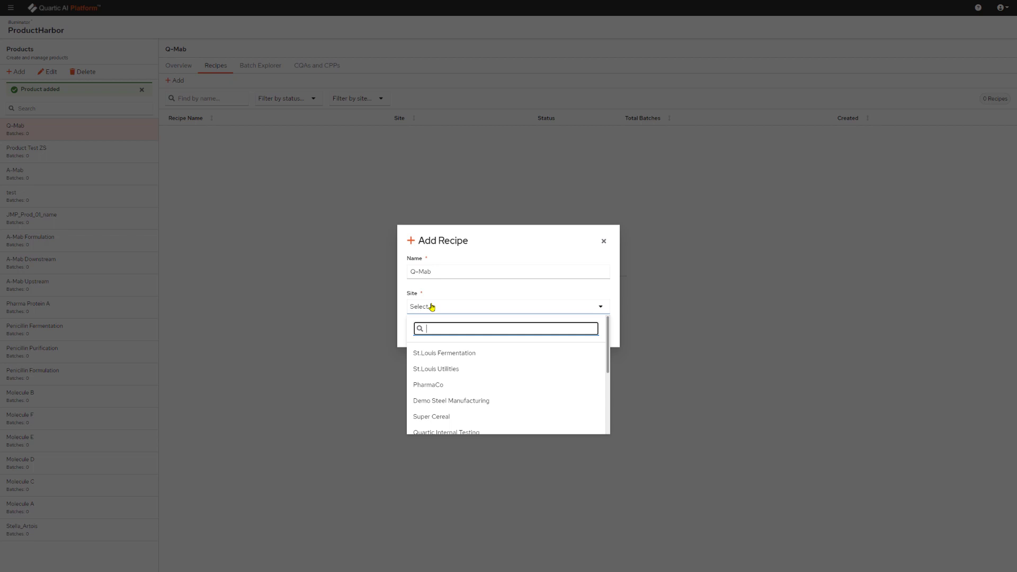
type("Pharm")
left_click(447, 352)
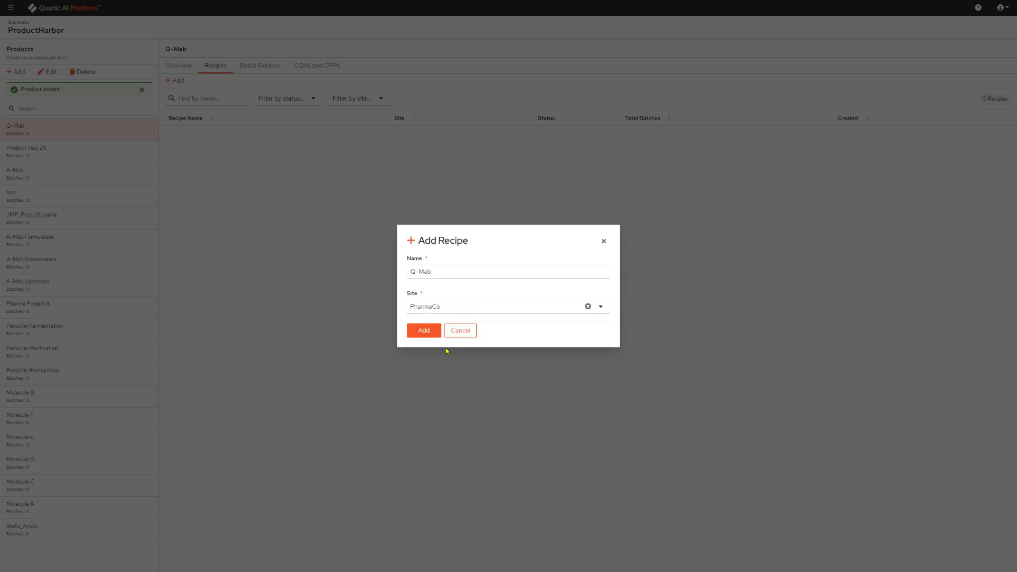
left_click(430, 334)
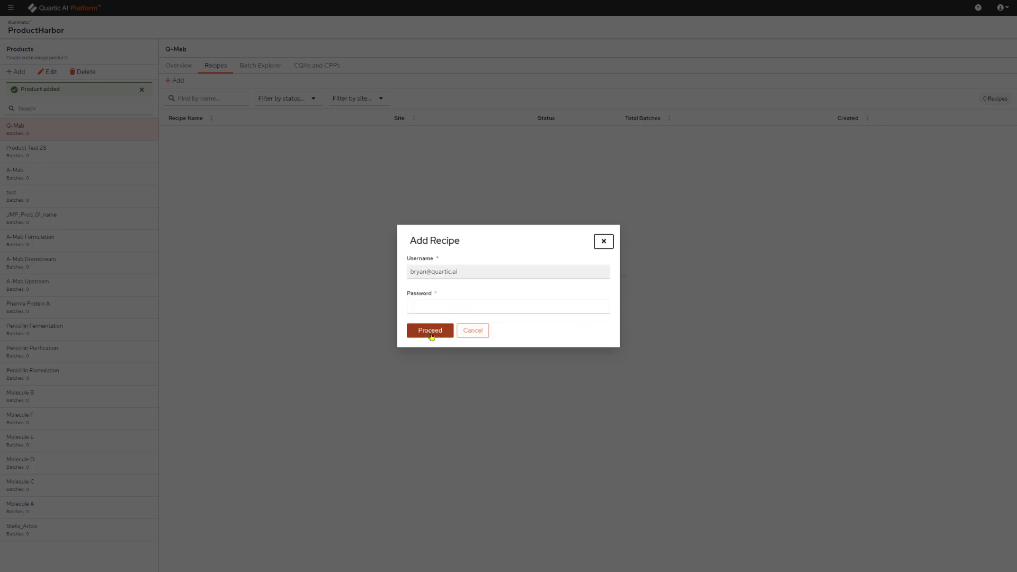
Step: Authorize adding the recipe with the saved account password
left_click(438, 308)
left_click(438, 323)
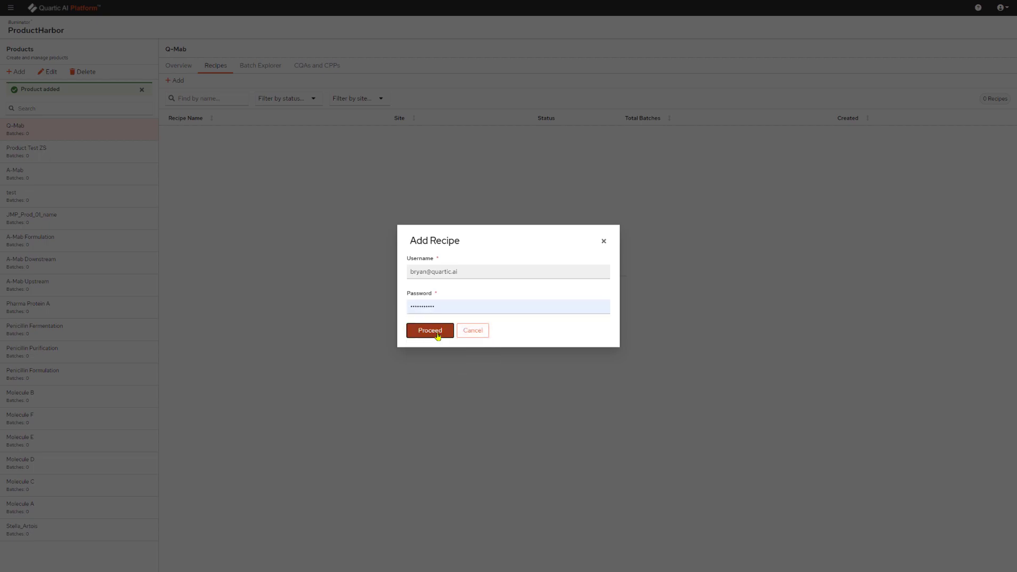
left_click(430, 331)
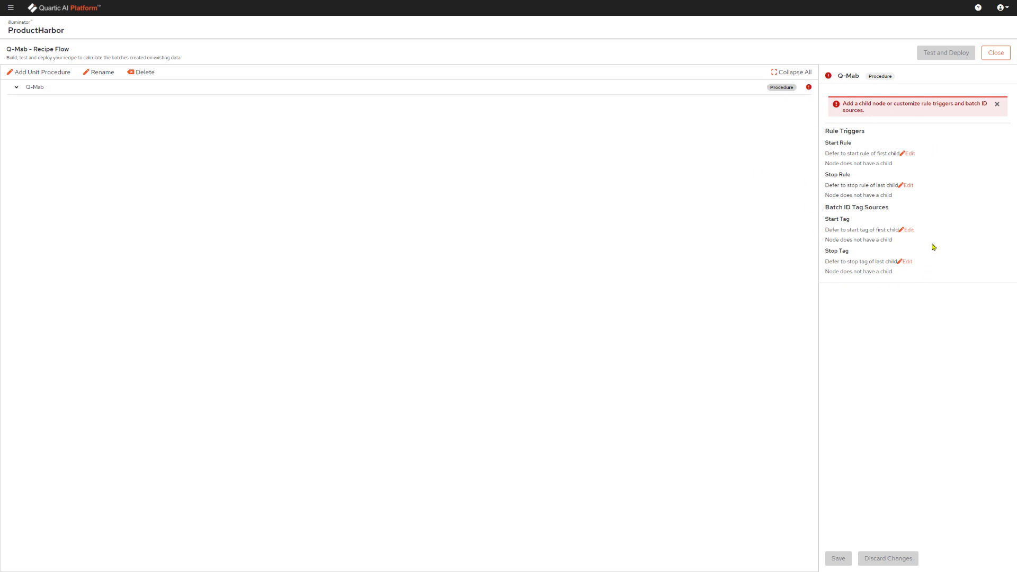
Step: Add a unit procedure named Fermentation to the Q-Mab recipe flow
left_click(48, 74)
left_click(390, 289)
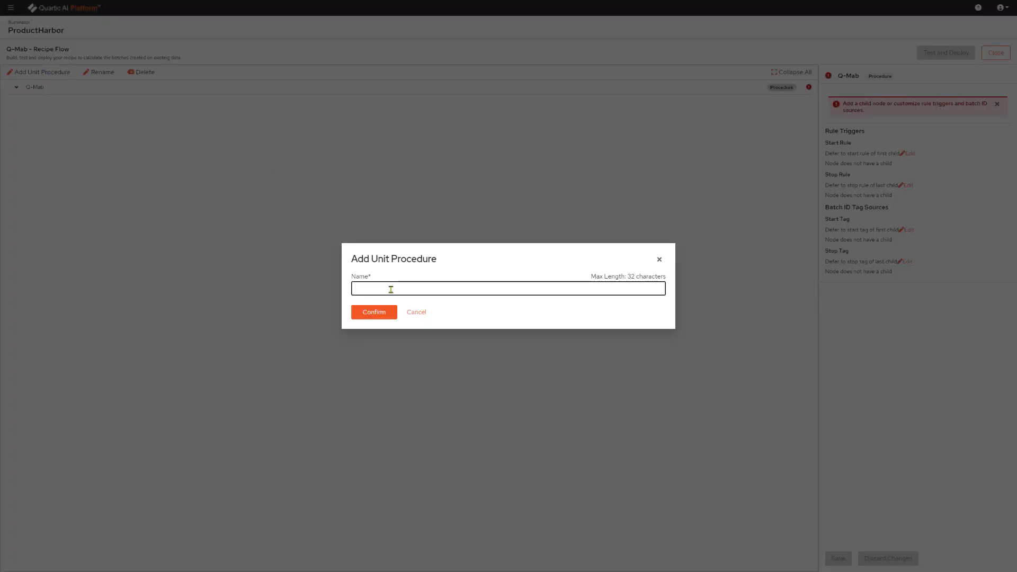
type("Fermentation")
left_click(379, 313)
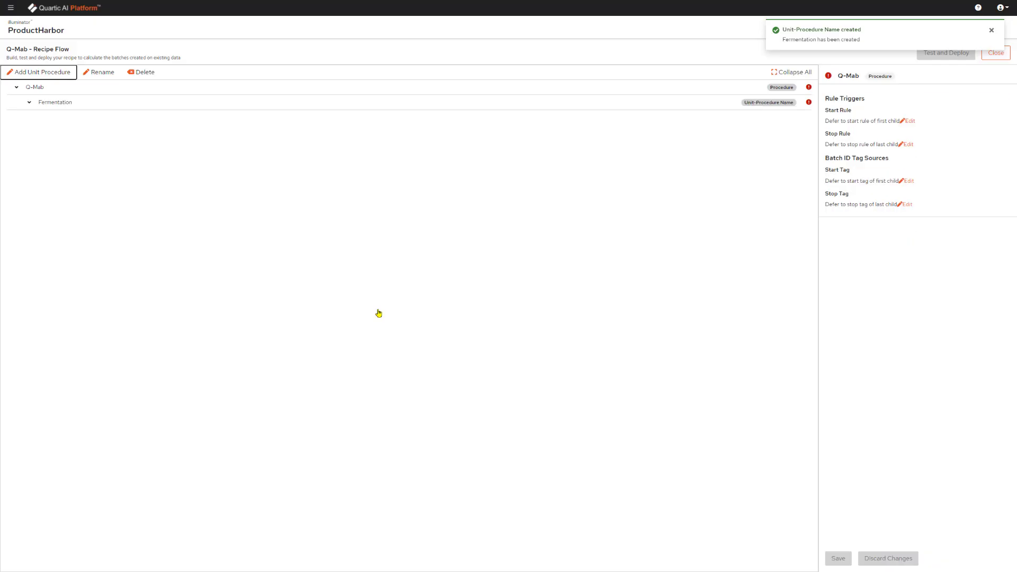
Step: Inspect the custom start rule options and selectable tags of the Fermentation unit procedure without changing anything
left_click(394, 106)
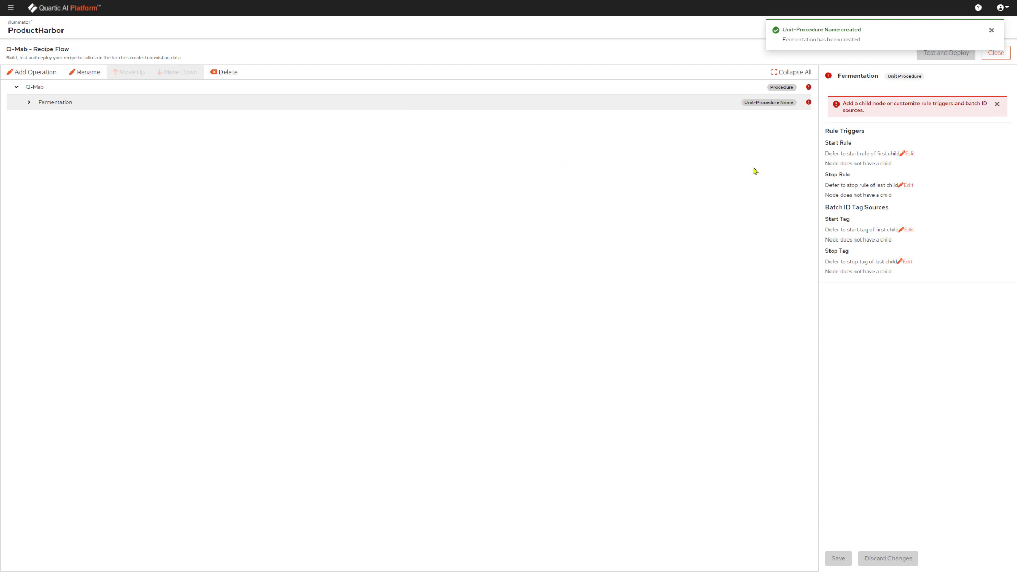
left_click(909, 154)
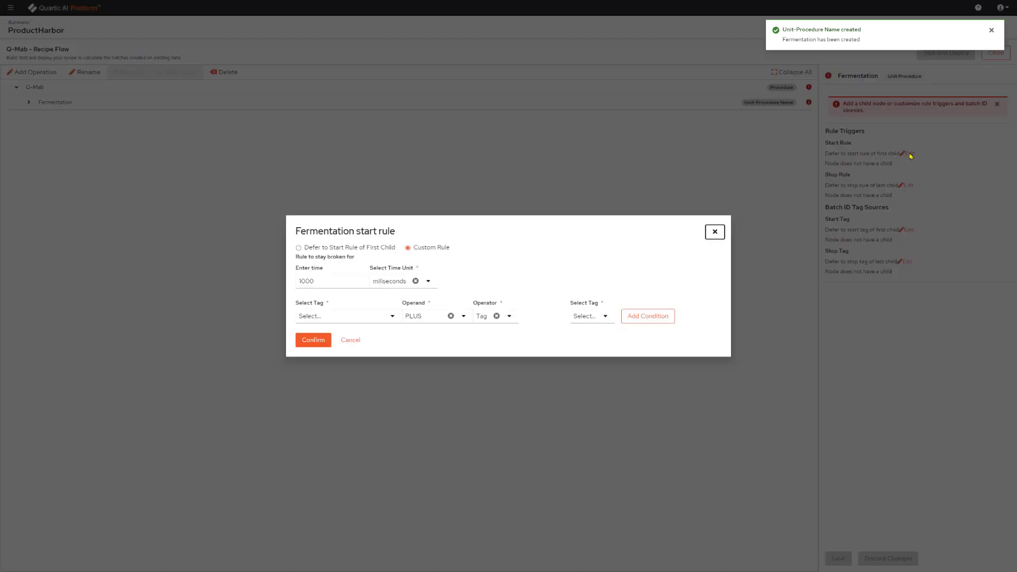
left_click(338, 317)
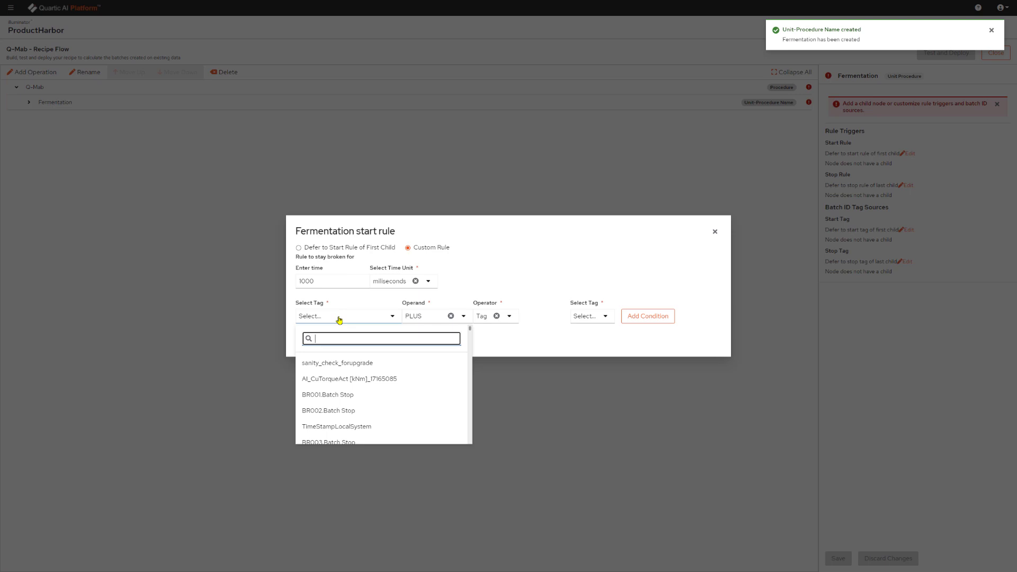
left_click(715, 232)
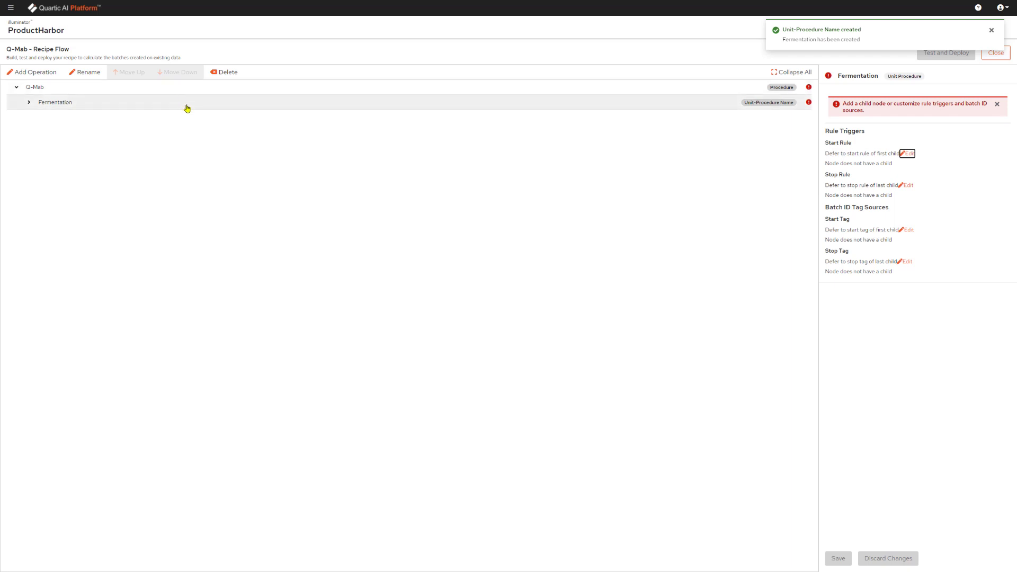
Step: Add an operation named 3000 L Bioreactor under the Fermentation unit procedure
left_click(24, 72)
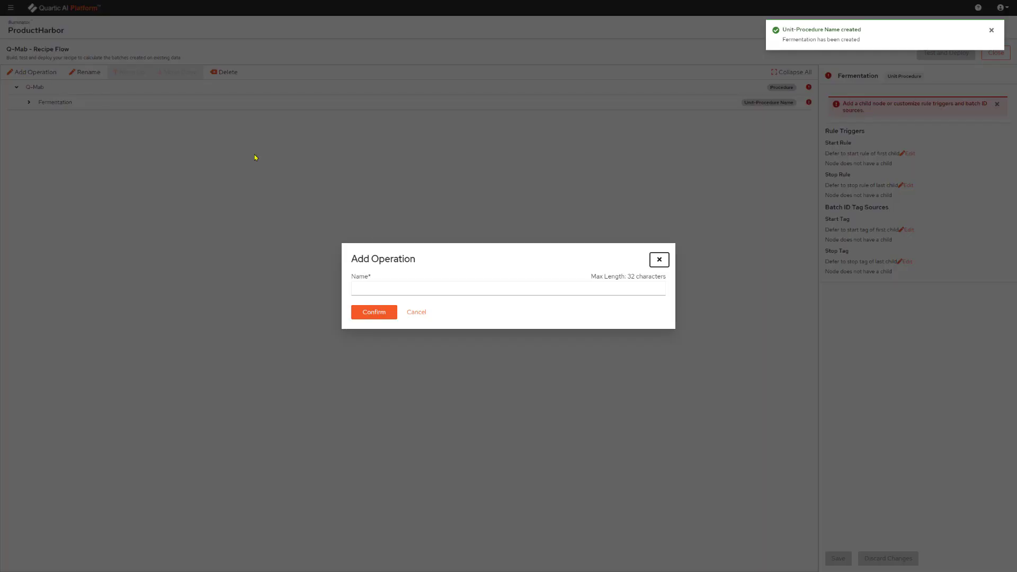
left_click(383, 294)
type("3330")
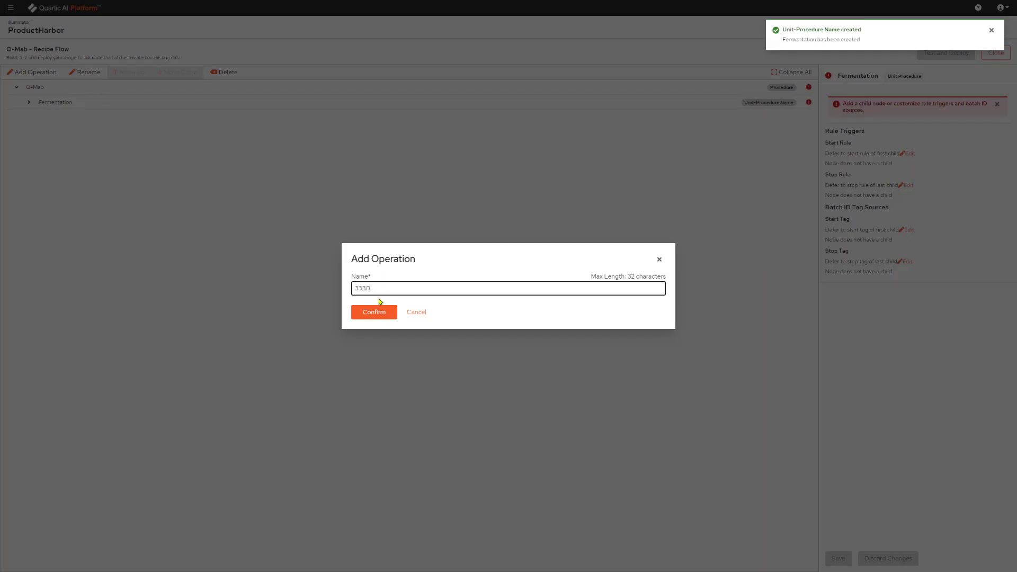
type("00 L Bioreactor")
left_click(380, 310)
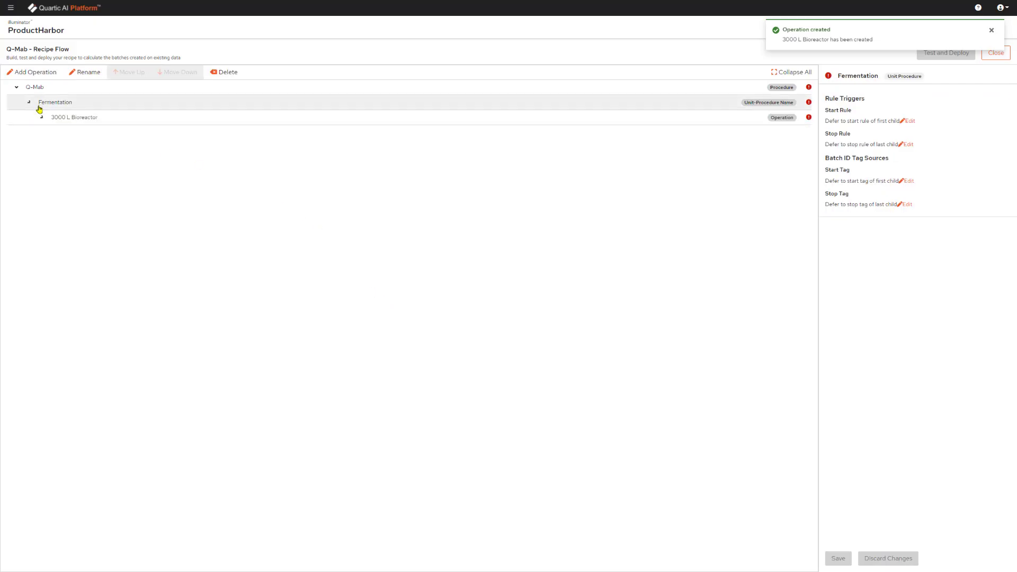
Step: Review the rule triggers and batch ID tag sources of Fermentation and the asset settings of the 3000 L Bioreactor operation
left_click(65, 117)
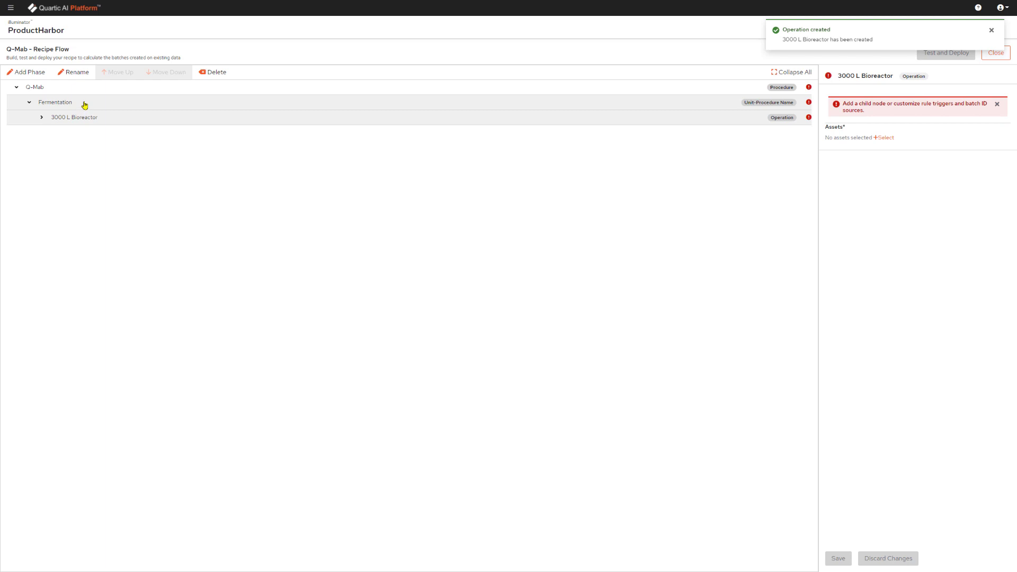
left_click(85, 105)
left_click(85, 104)
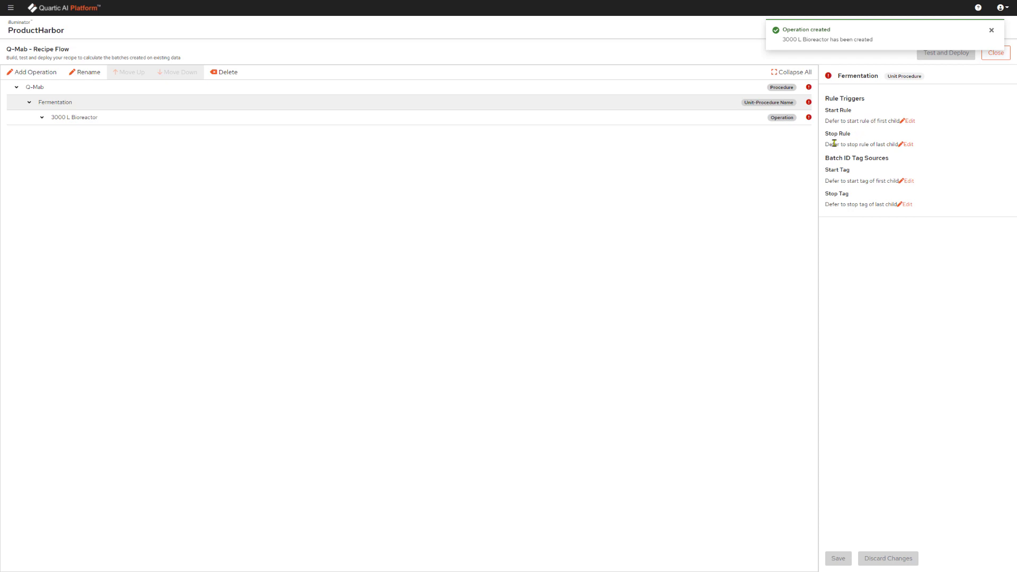
left_click(120, 121)
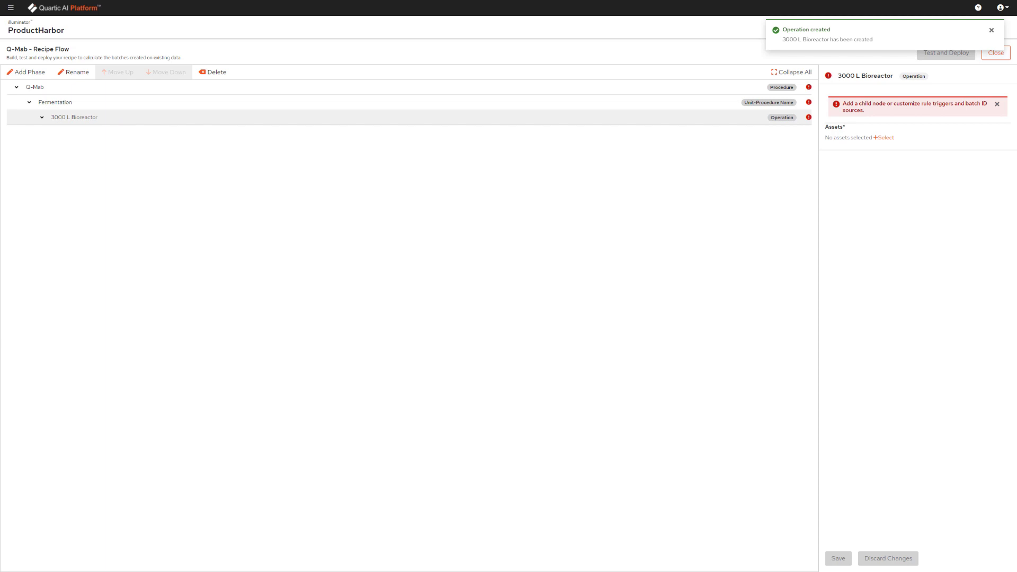
Step: Switch to the Excel workbook and examine the bioreactor phase values and labels from STANDBY to CIP, and minimize it
key("alt+Tab")
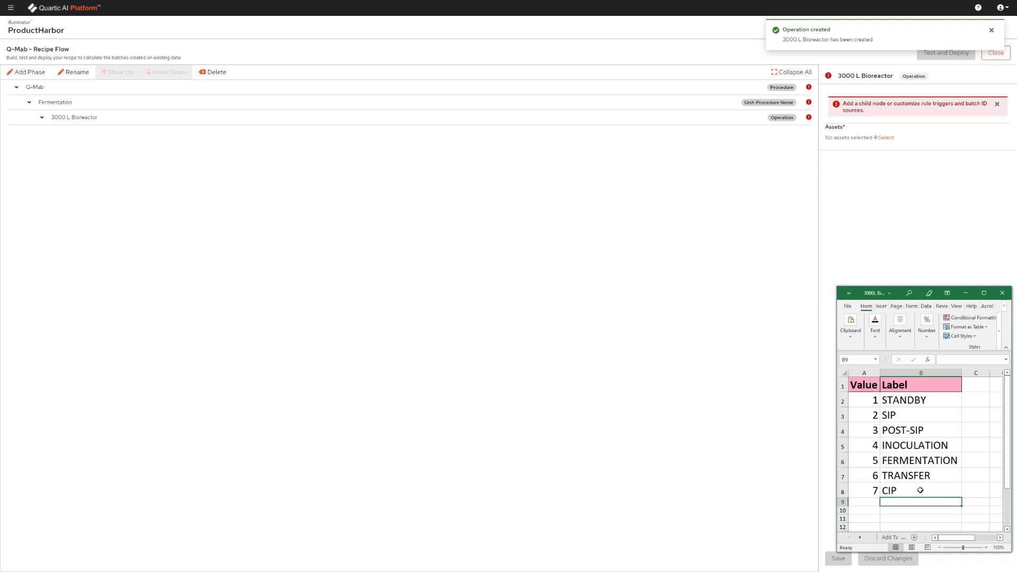
left_click(935, 419)
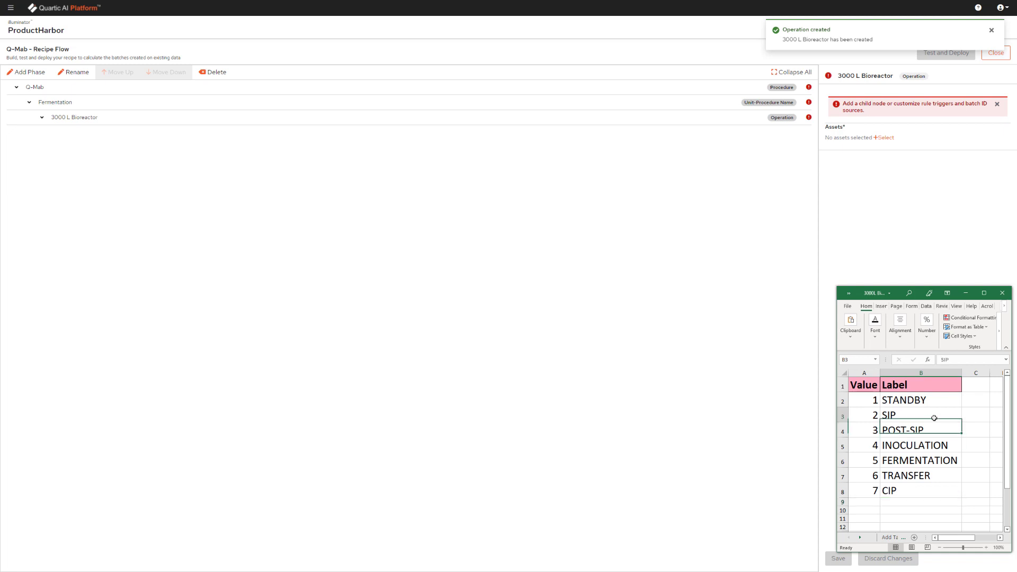
left_click(915, 445)
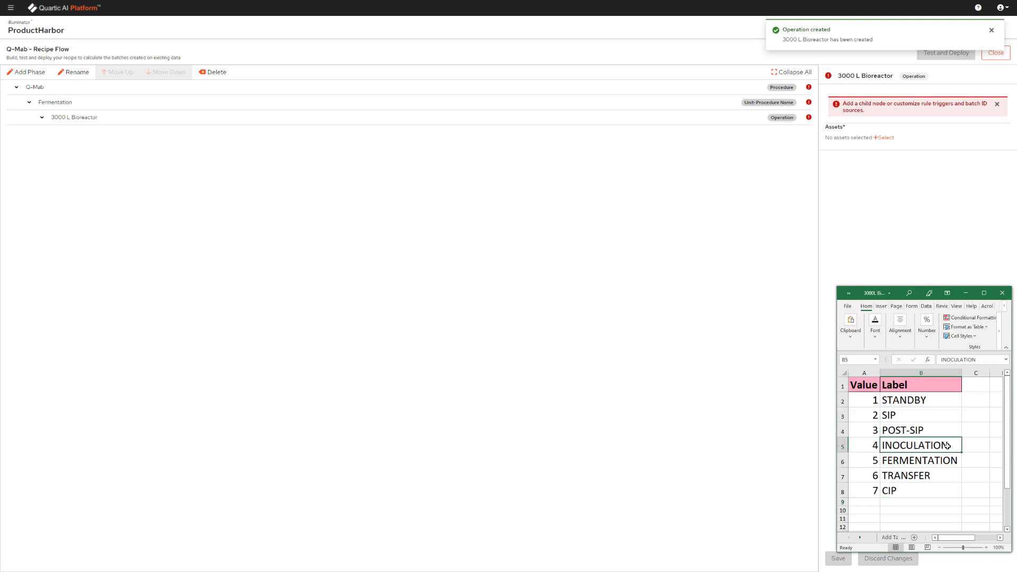
left_click(939, 421)
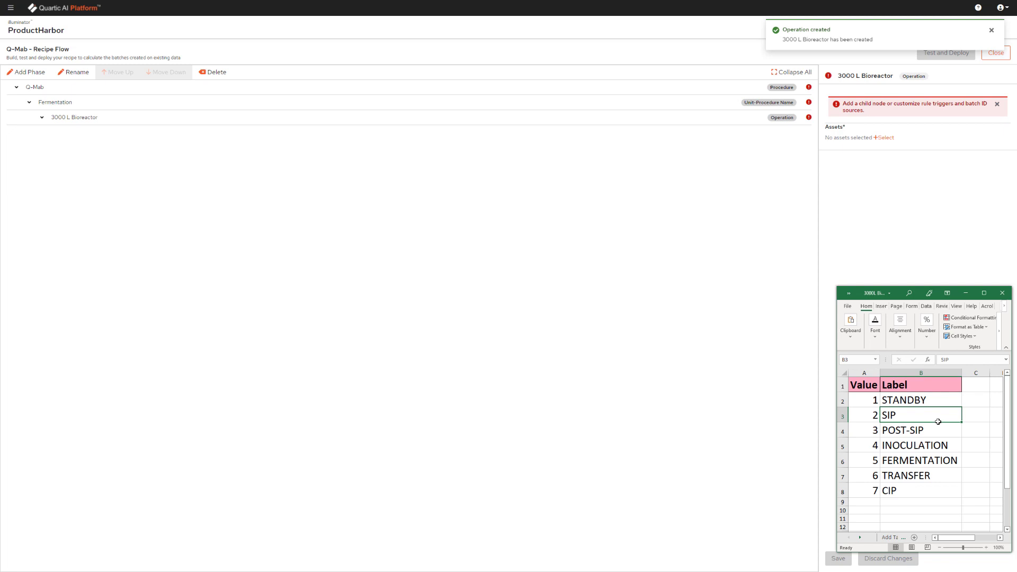
left_click_drag(939, 422, 937, 471)
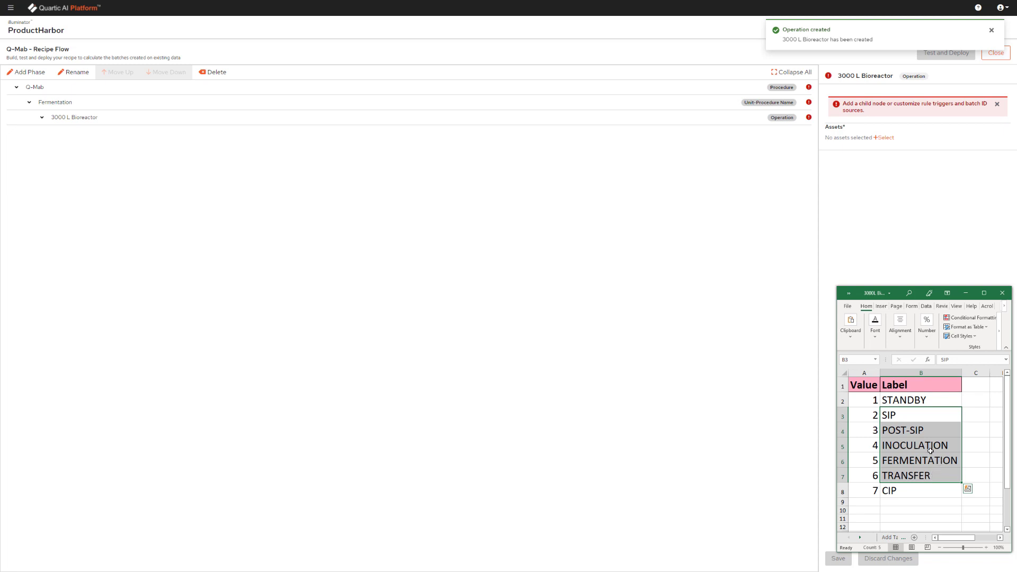
left_click(866, 417)
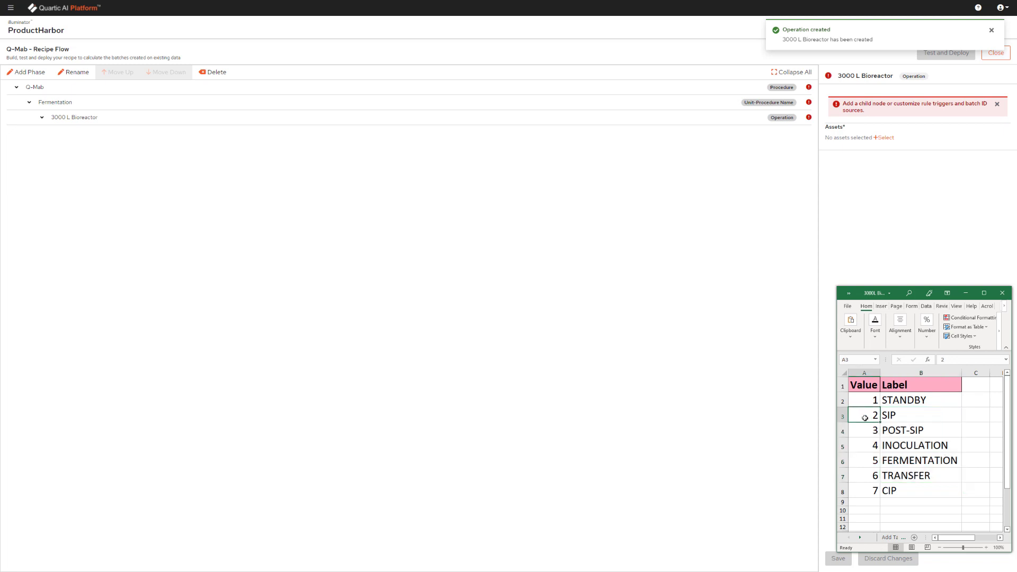
left_click(905, 432)
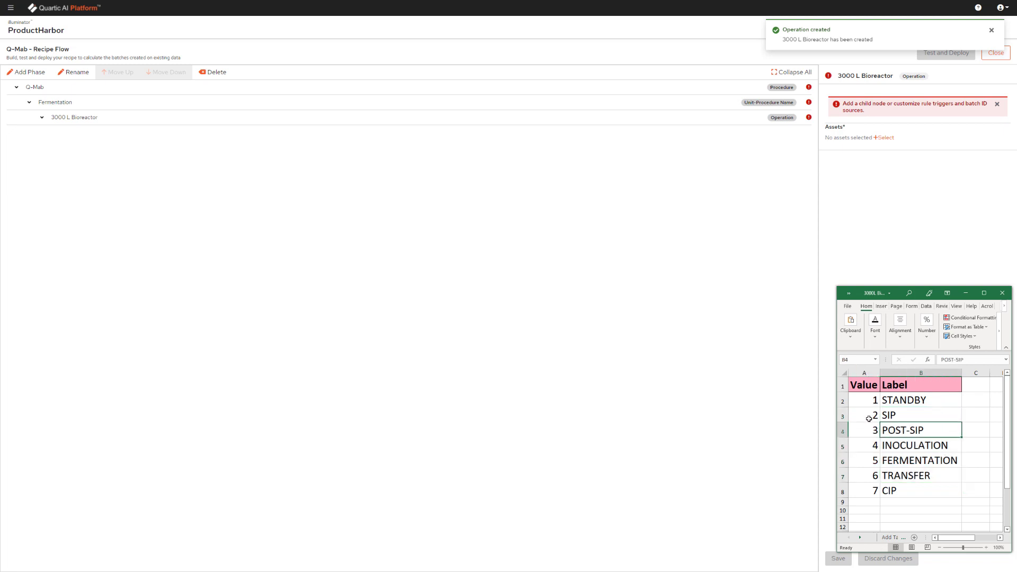
left_click(869, 418)
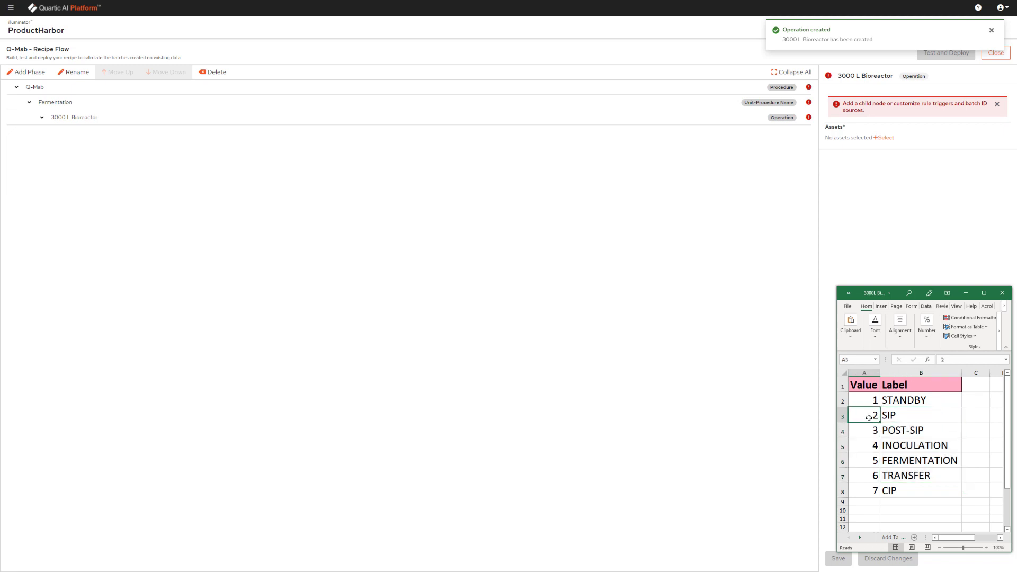
left_click(903, 415)
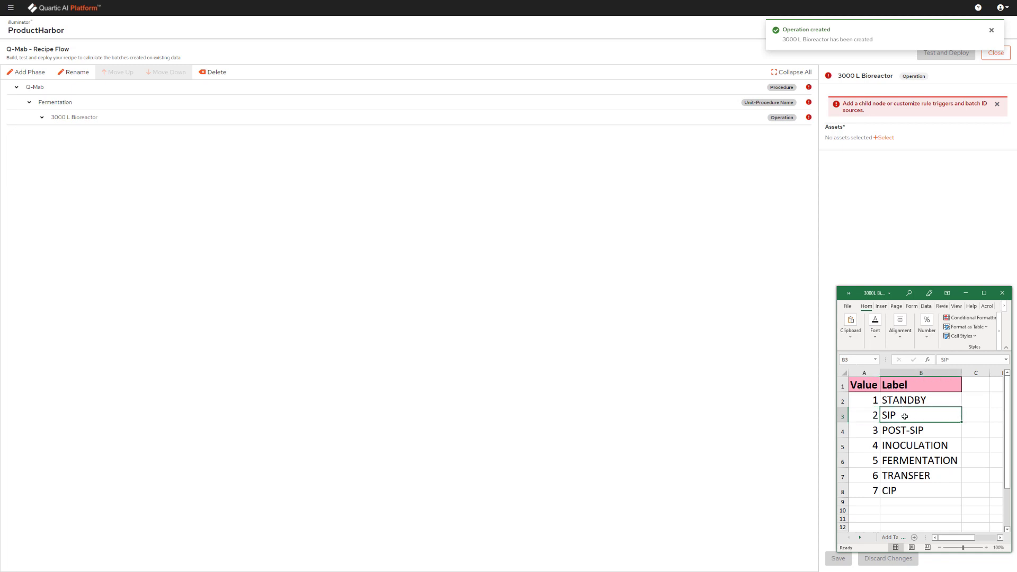
left_click(871, 489)
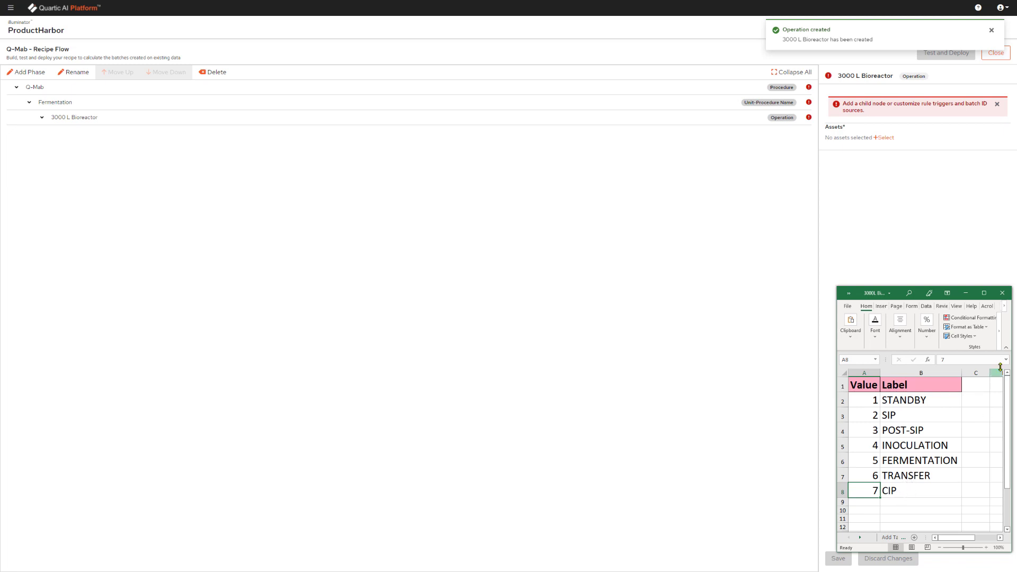
left_click(966, 293)
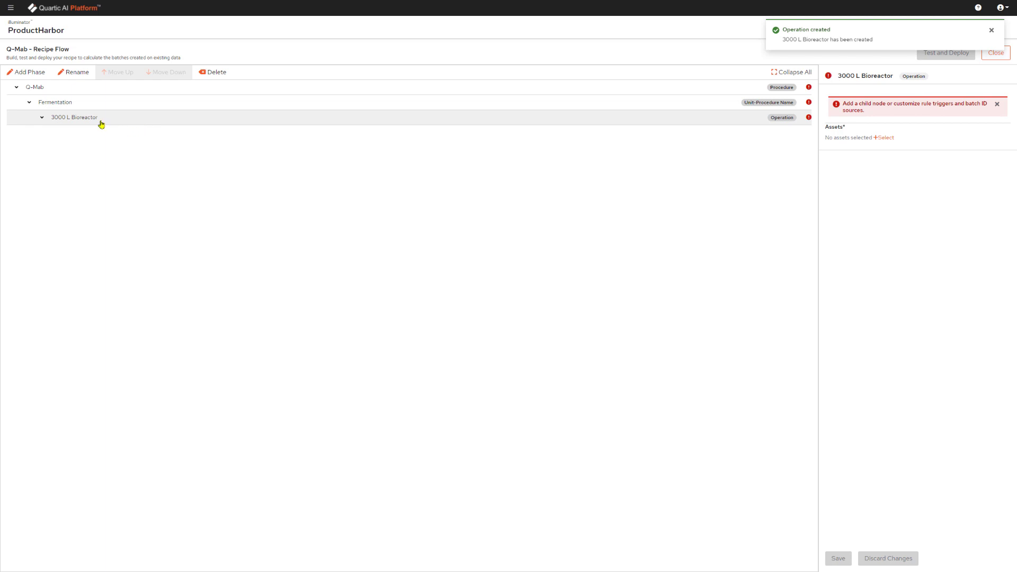
Step: Assign the 3000 L Bioreactor asset to the 3000 L Bioreactor operation
left_click(886, 138)
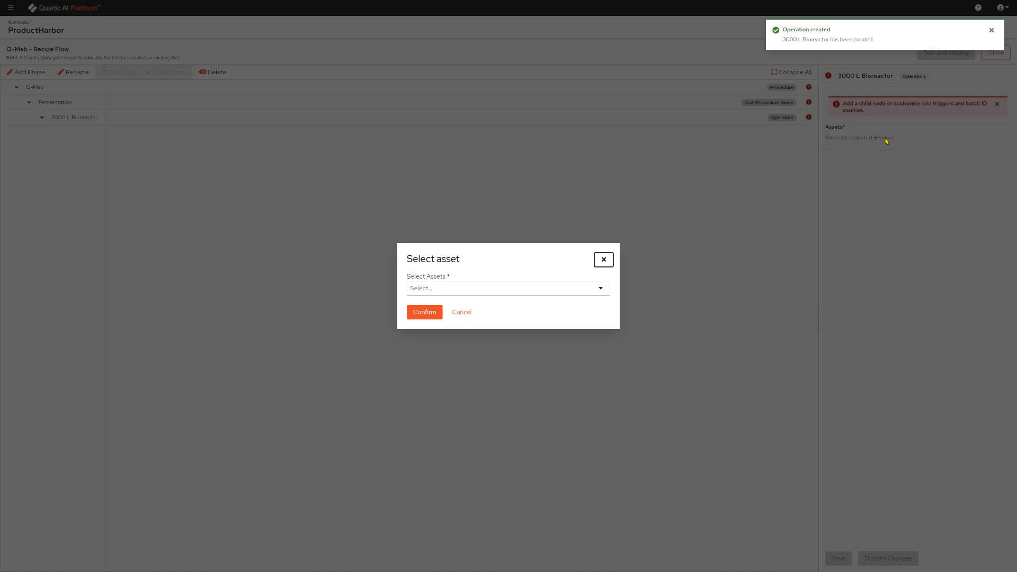
left_click(470, 288)
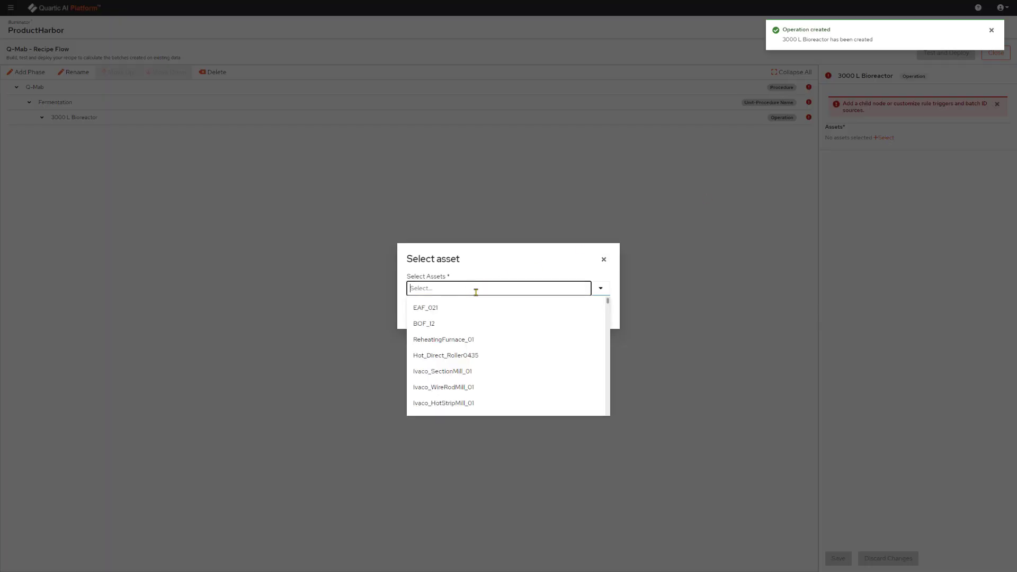
type("300")
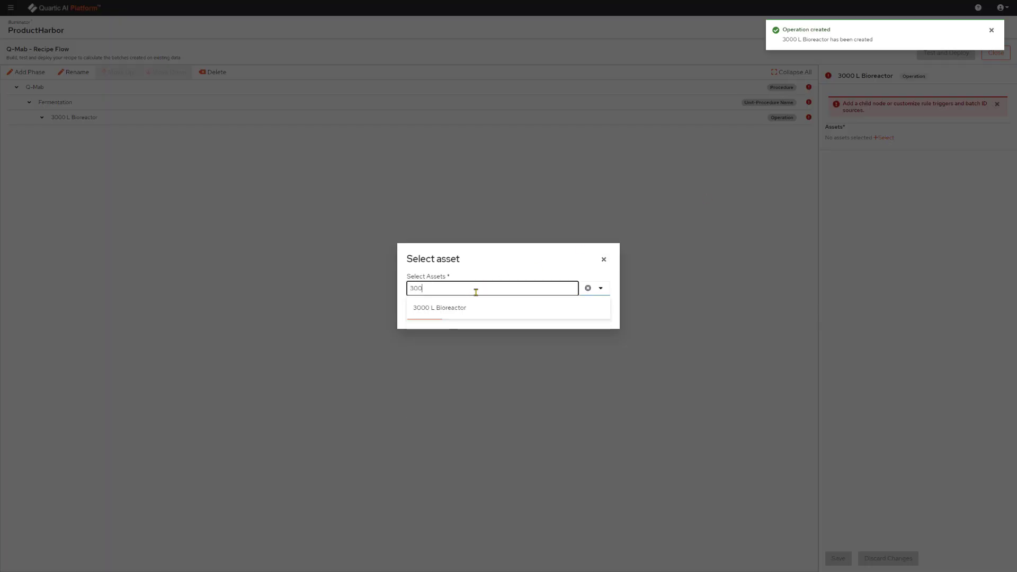
left_click(434, 311)
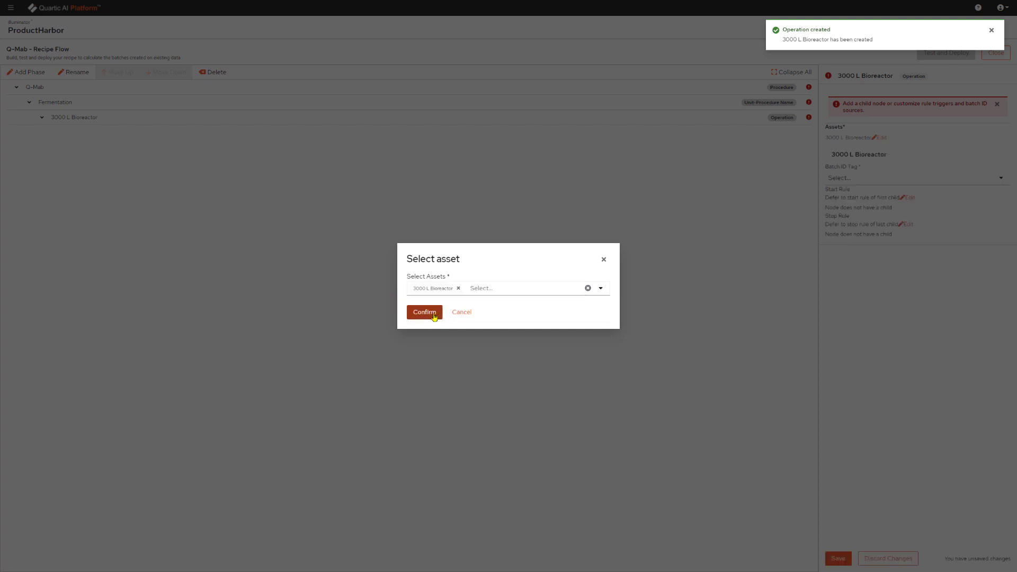
left_click(433, 312)
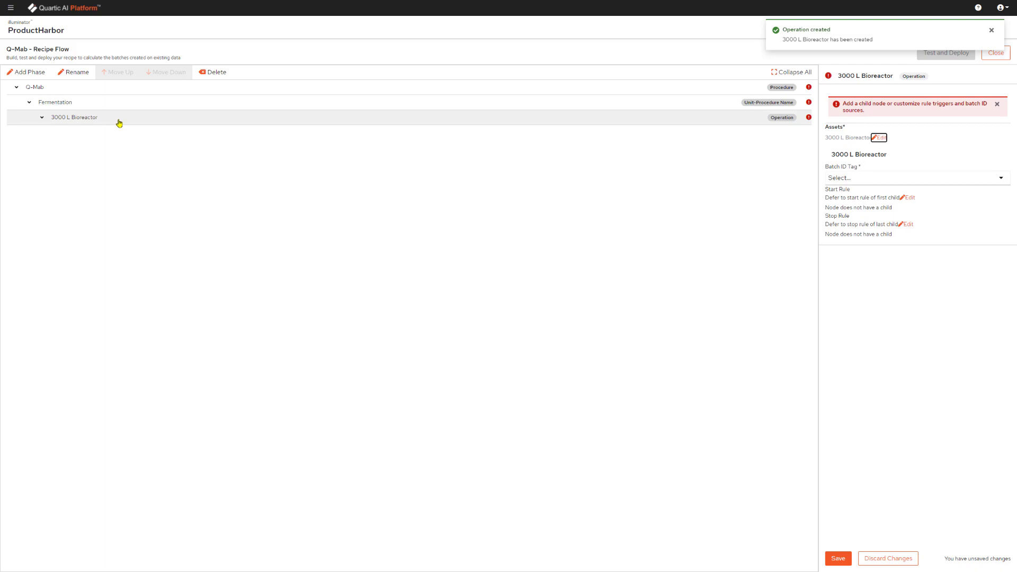
Step: Add a phase named SIP under the 3000 L Bioreactor operation
left_click(32, 74)
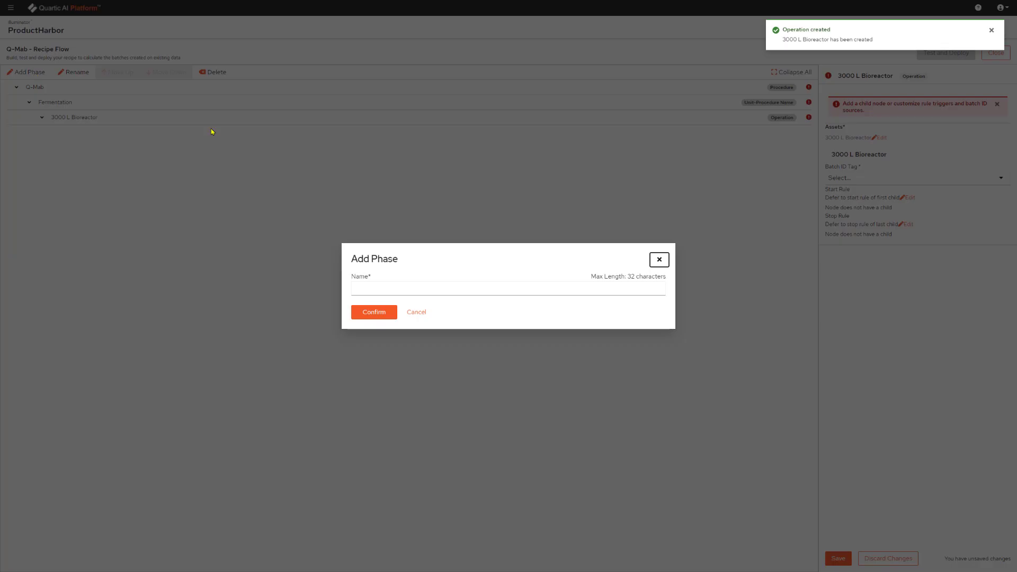
left_click(397, 287)
type("SIP")
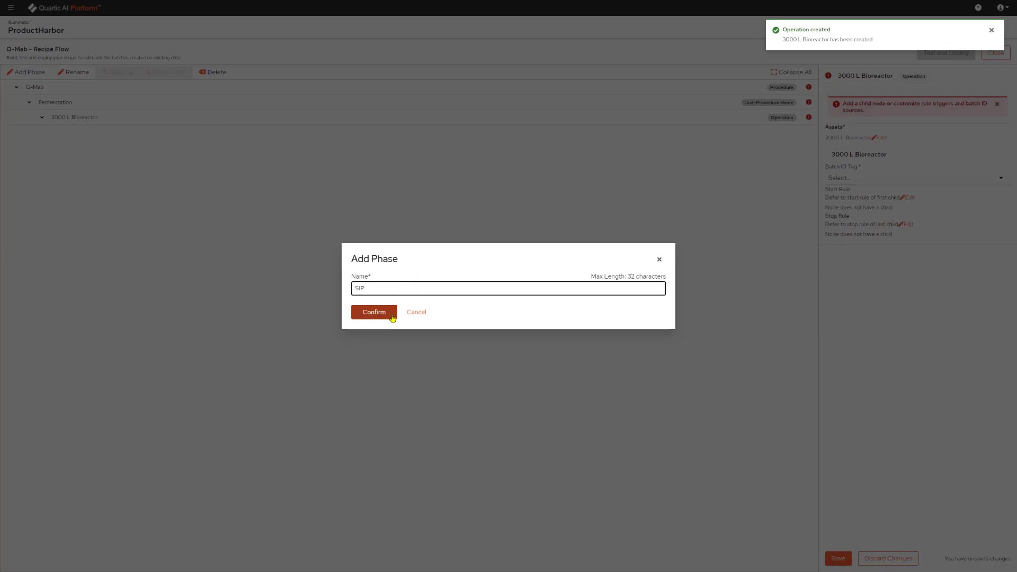
left_click(374, 312)
Step: Add a phase named Post-SIP under the 3000 L Bioreactor operation
left_click(87, 118)
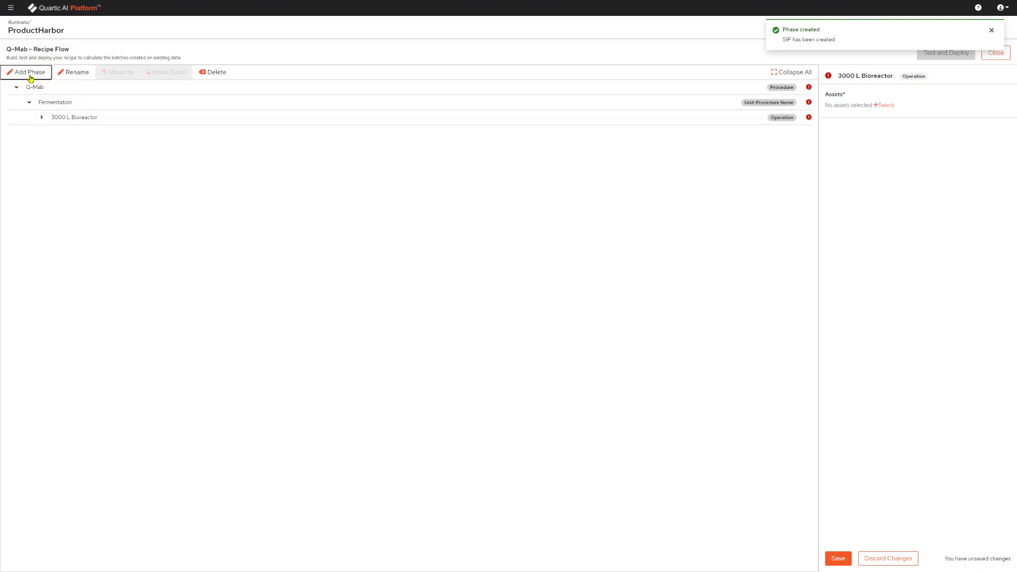
left_click(31, 72)
left_click(409, 291)
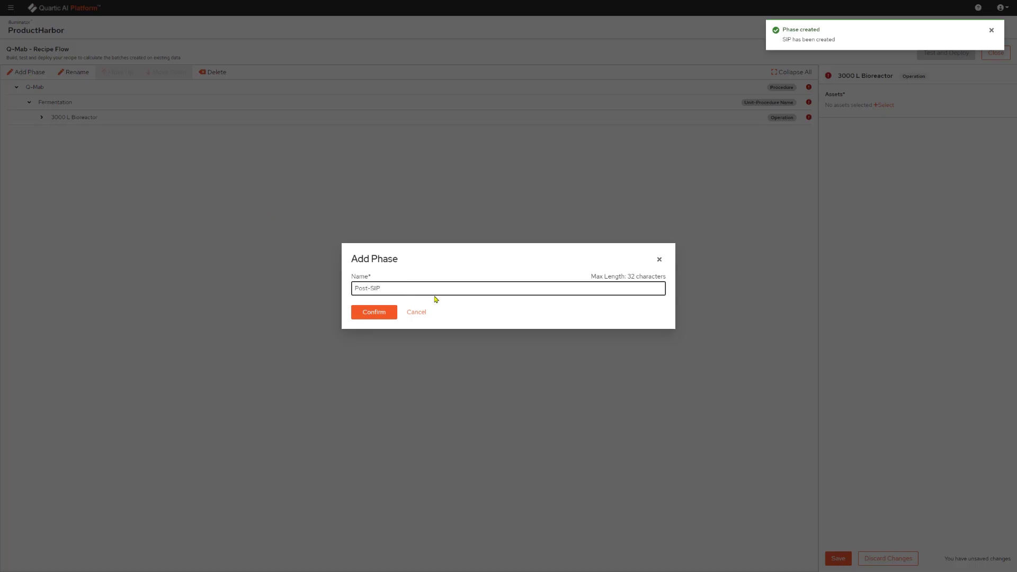
left_click(391, 311)
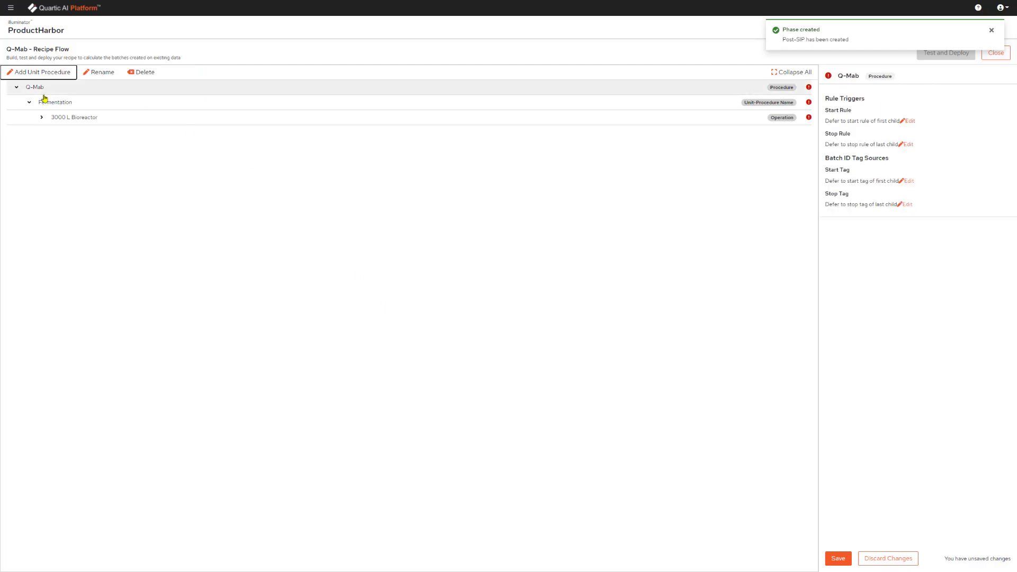
Step: Add phases named Inoculation, Fermentation and Harvest under the 3000 L Bioreactor operation
left_click(41, 117)
left_click(31, 74)
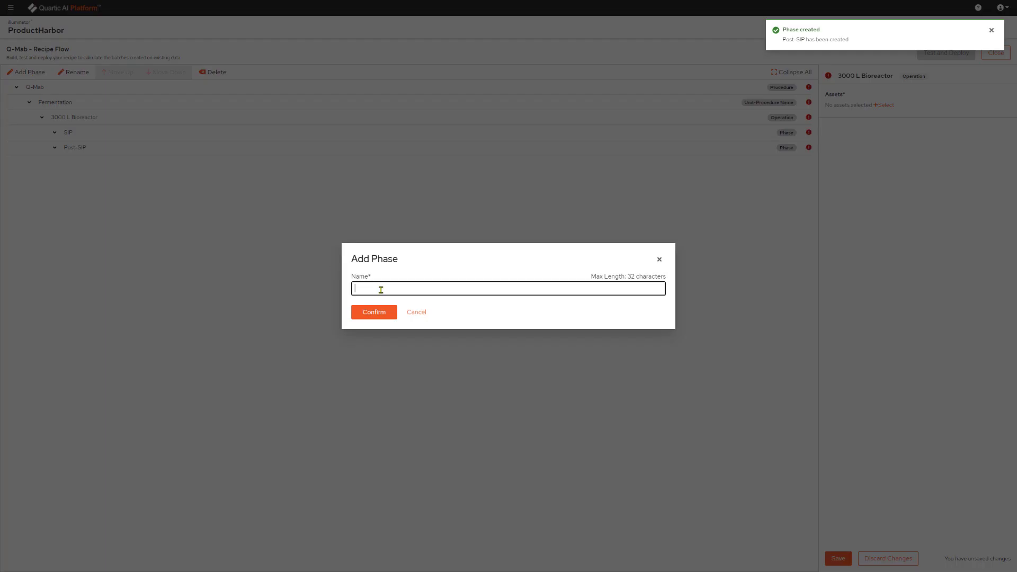
type("Inoculation")
key("Return")
key("Return")
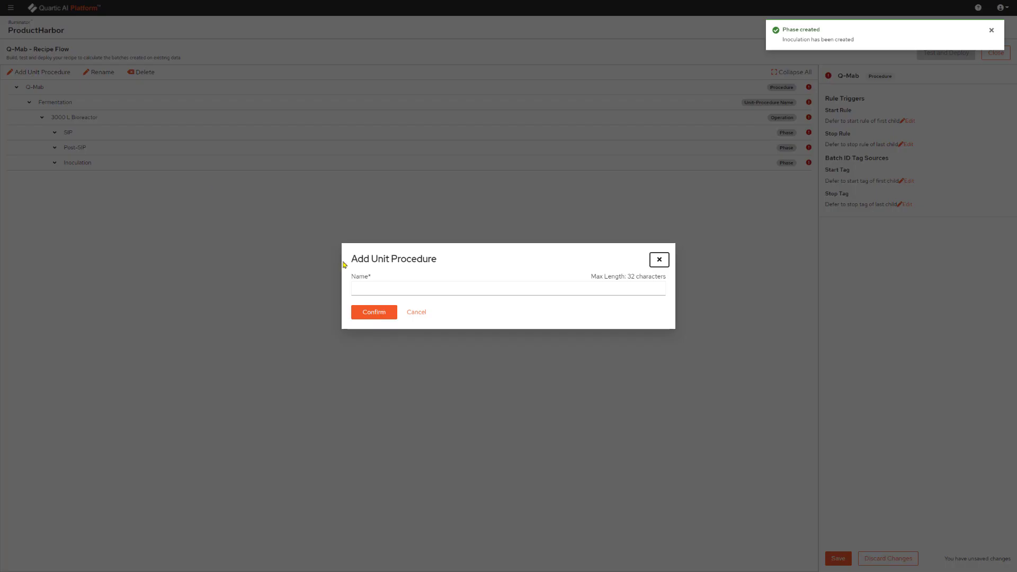
type("Fermentation")
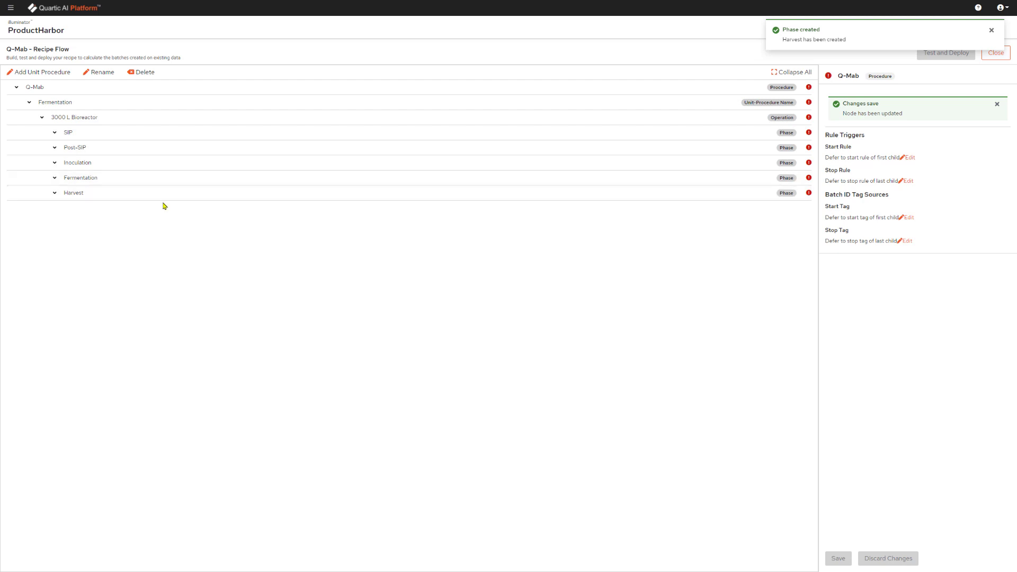
Step: Set the batch ID tag of the SIP phase to Batch
left_click(155, 139)
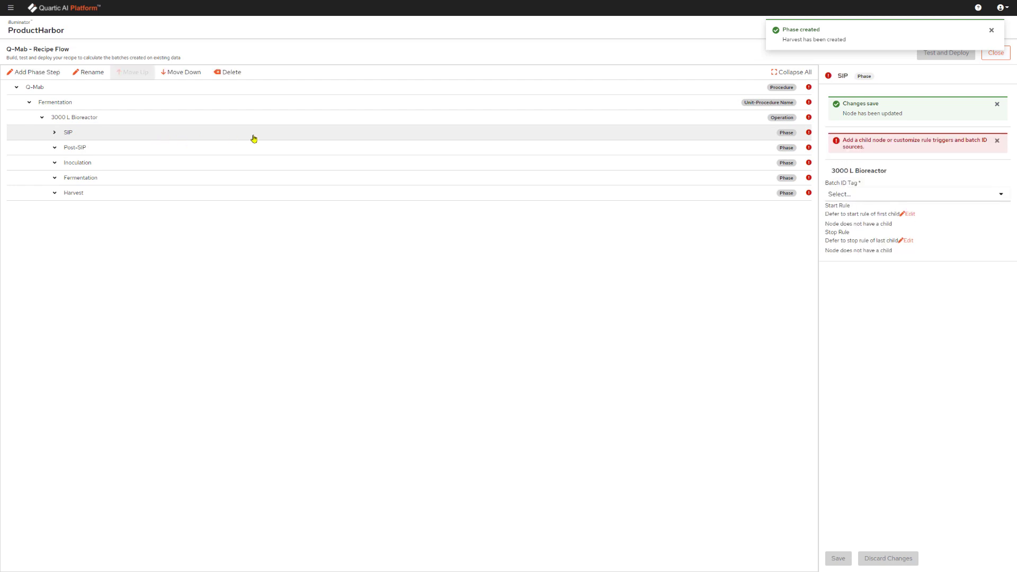
left_click(842, 195)
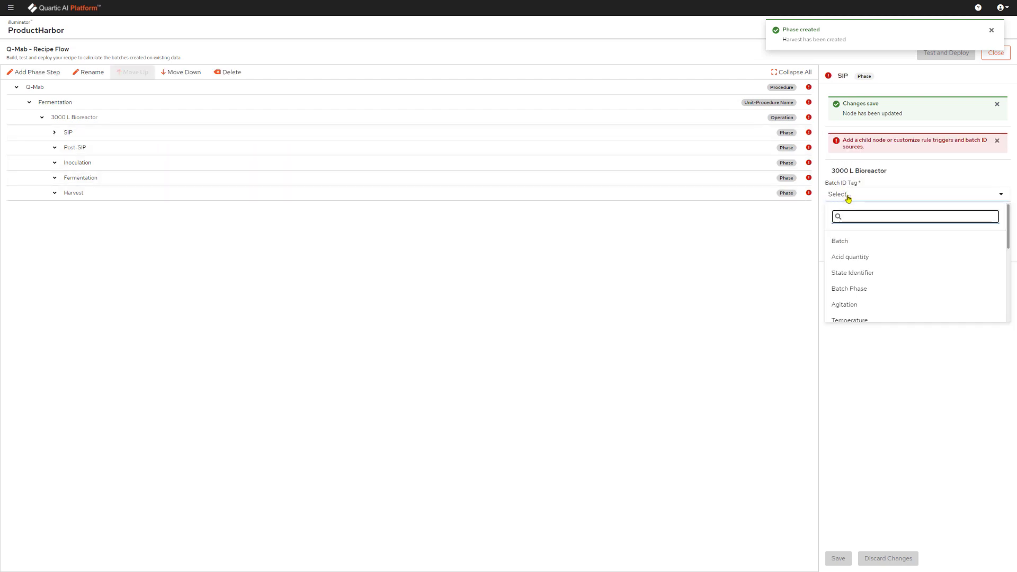
left_click(880, 188)
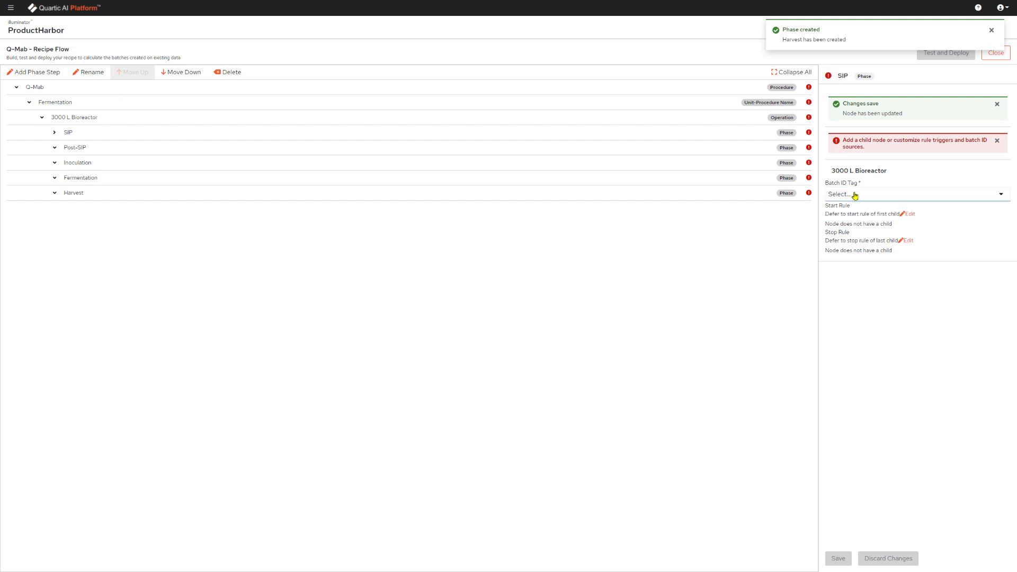
left_click(855, 195)
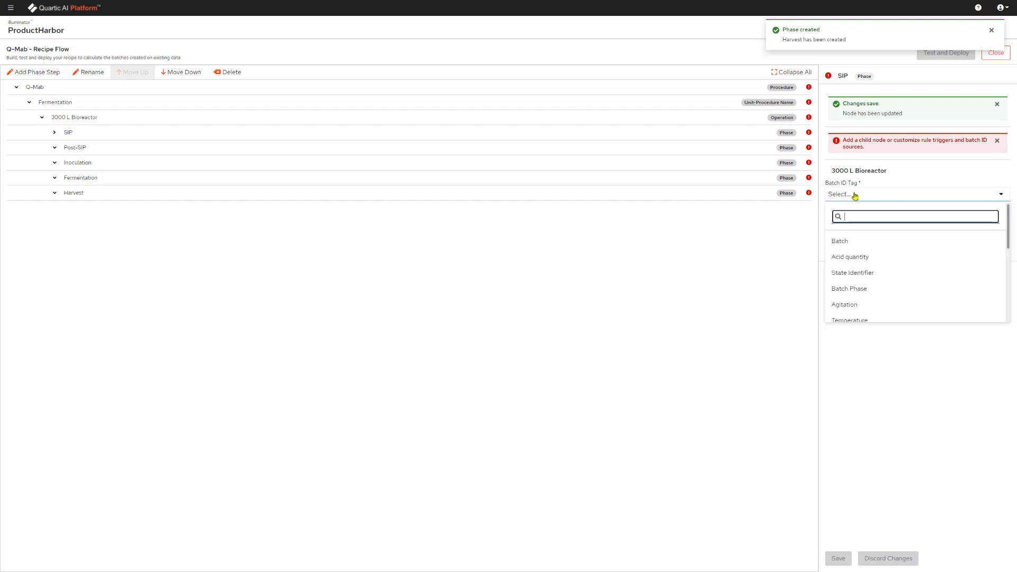
left_click(846, 242)
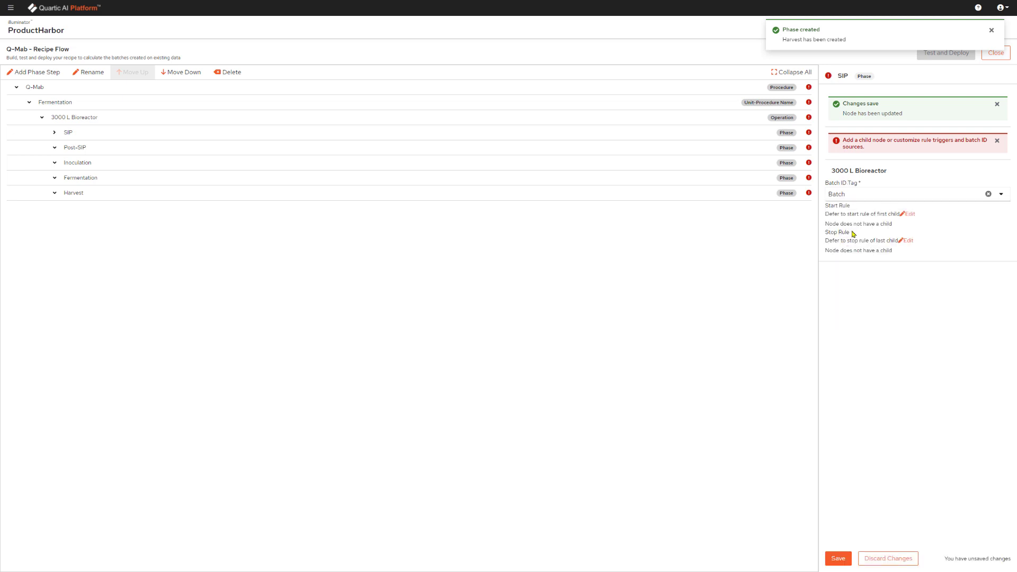
Step: Define a custom start rule for the SIP phase with the Batch Phase tag EQUAL TO the custom value 2
left_click(909, 214)
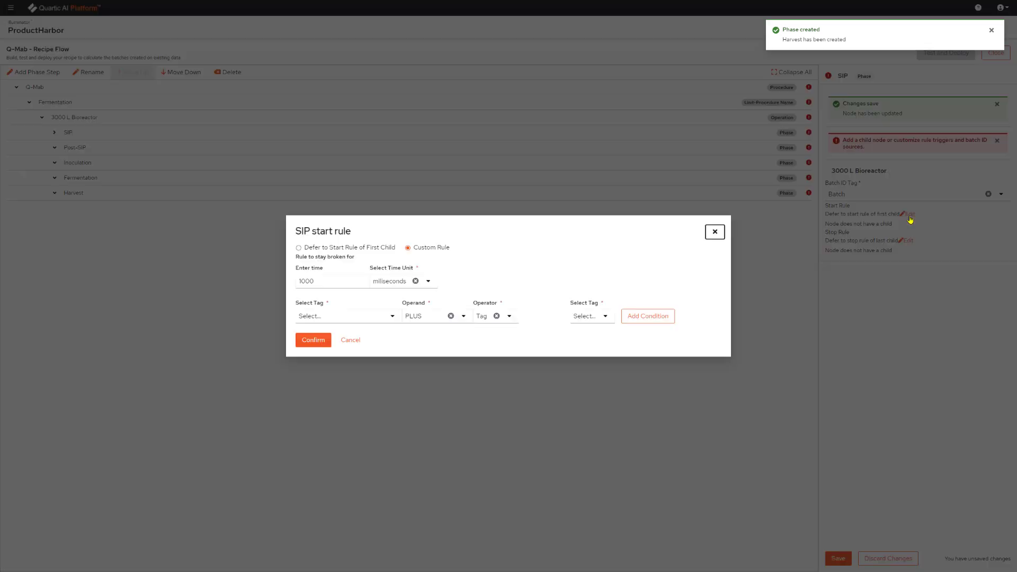
left_click(303, 318)
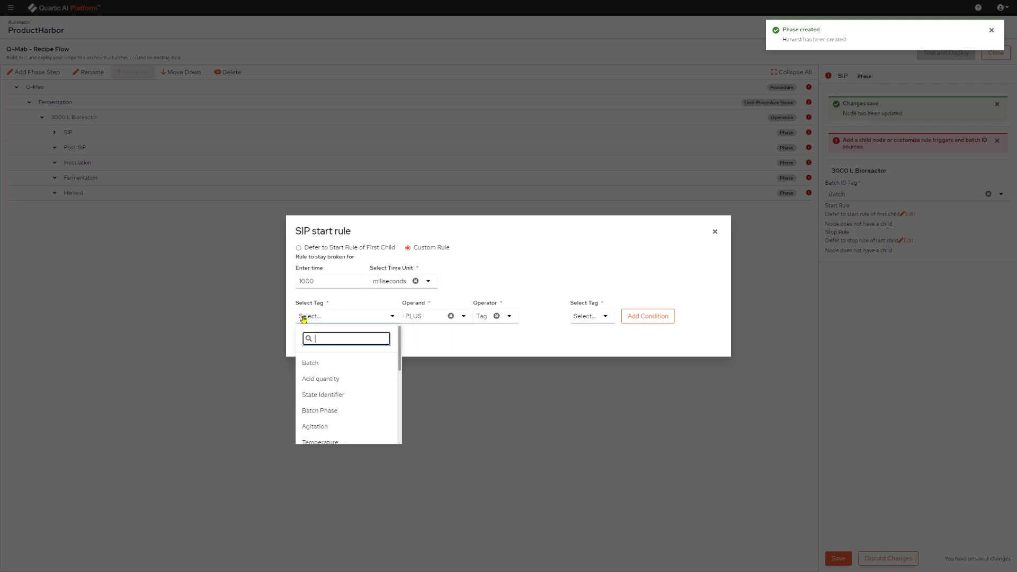
left_click(313, 411)
left_click(425, 316)
scroll(450, 363, "down", 4)
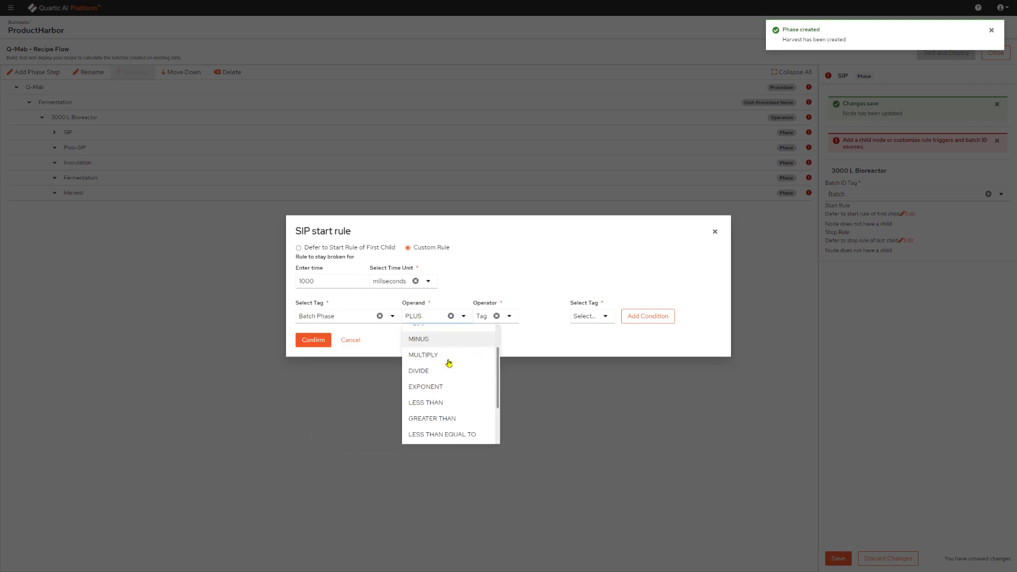
left_click(438, 427)
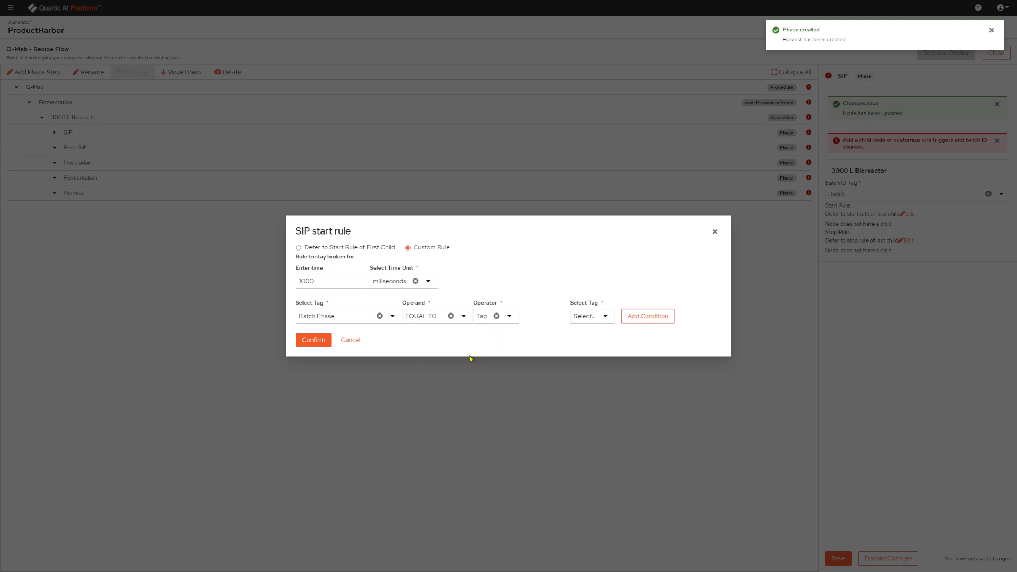
left_click(484, 319)
left_click(492, 380)
left_click(586, 316)
type("2")
left_click(566, 334)
left_click(314, 340)
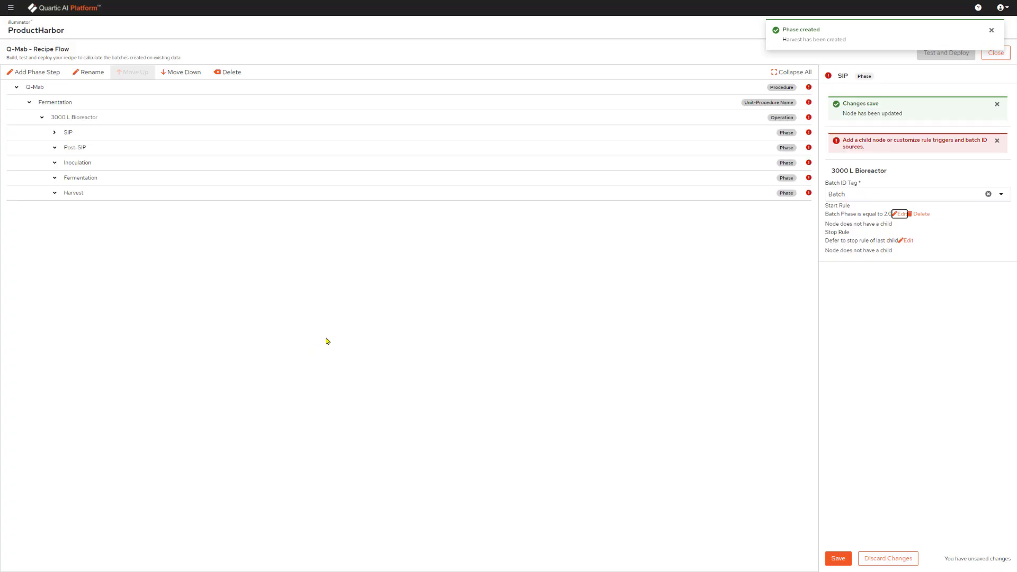
Step: Define a custom stop rule for the SIP phase with Batch Phase EQUAL TO the custom value 3, and save the phase
left_click(909, 241)
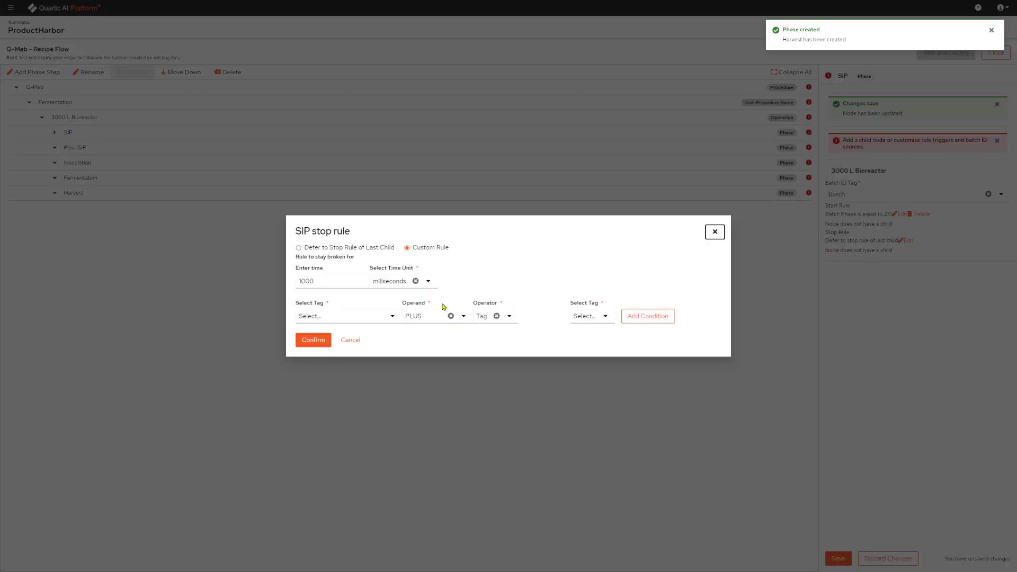
left_click(341, 316)
left_click(339, 409)
left_click(410, 318)
scroll(440, 365, "down", 2)
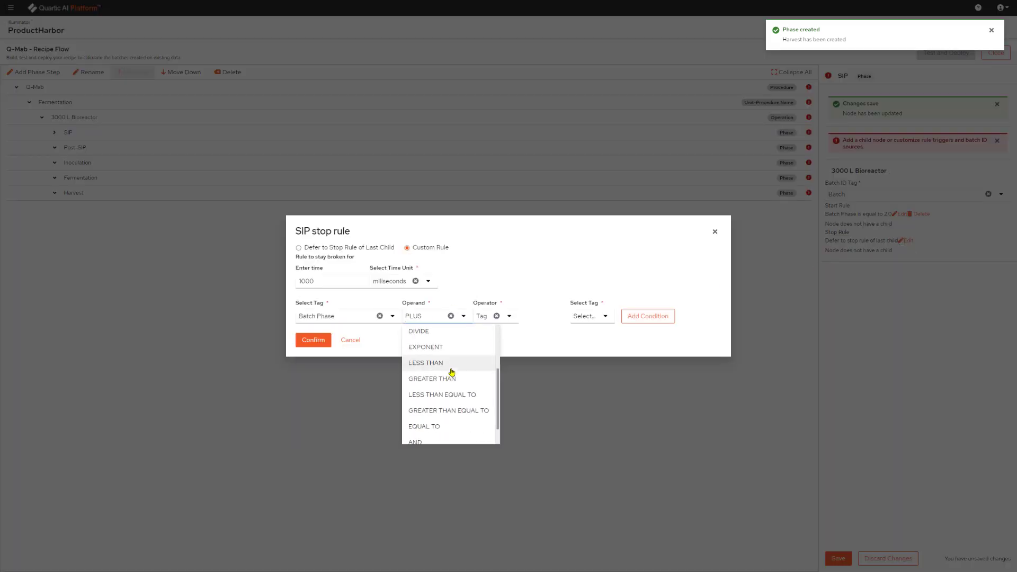
left_click(434, 426)
left_click(481, 317)
left_click(491, 379)
left_click(576, 317)
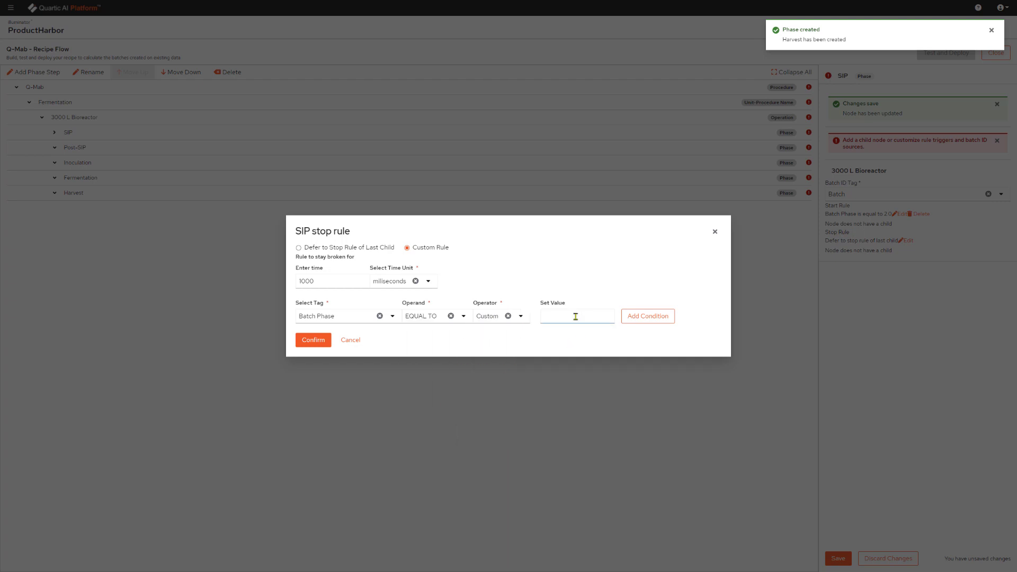
type("3")
left_click(321, 344)
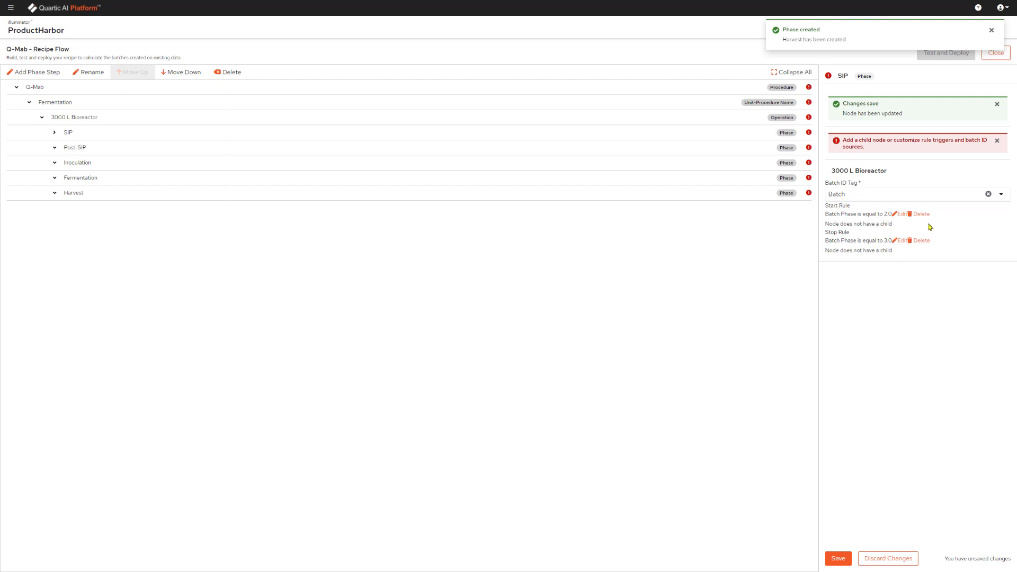
left_click(838, 558)
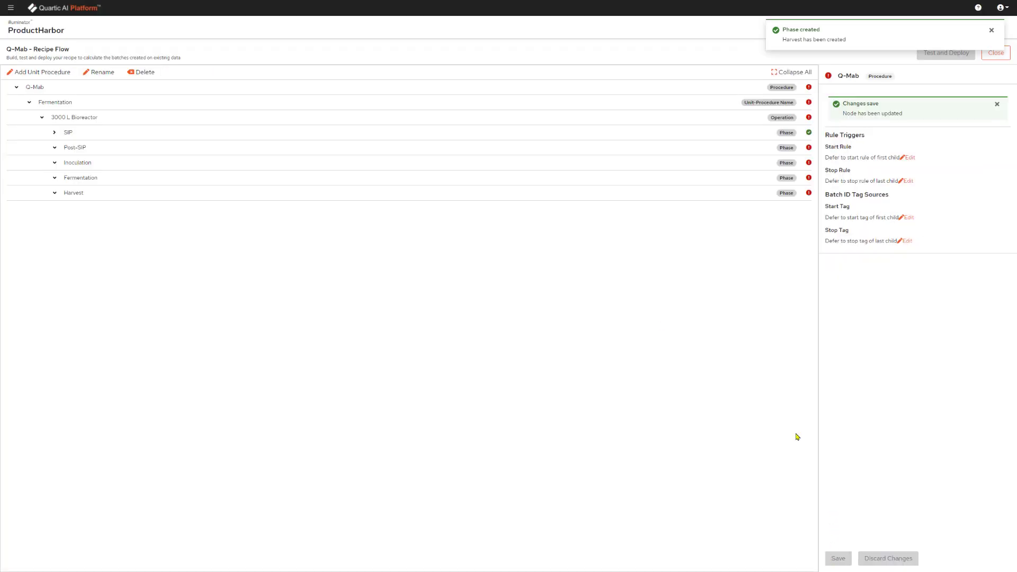
left_click(101, 121)
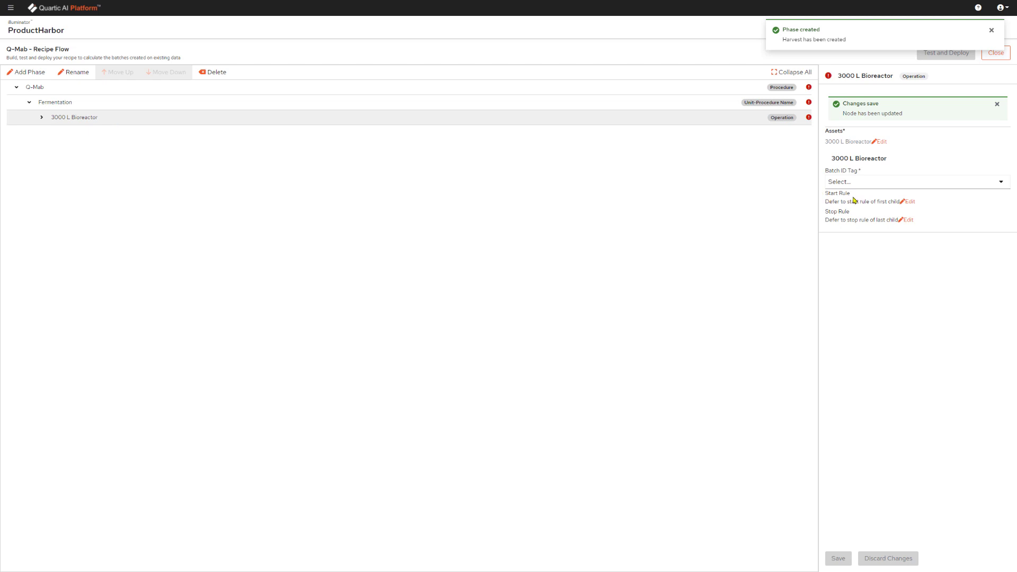
left_click(117, 121)
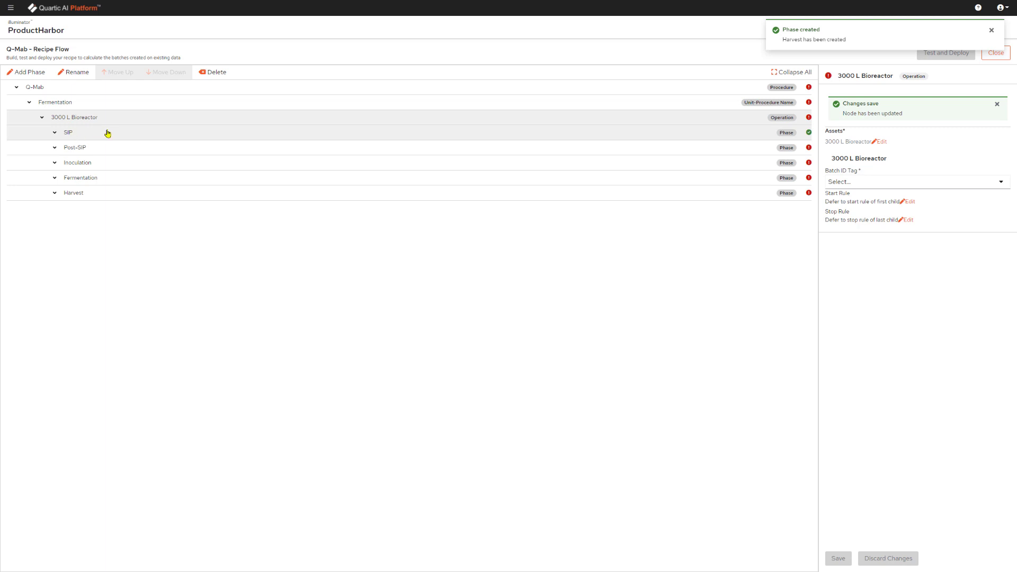
Step: Define a custom start rule for the Post-SIP phase with the Batch Phase tag EQUAL TO the custom value 3
left_click(165, 149)
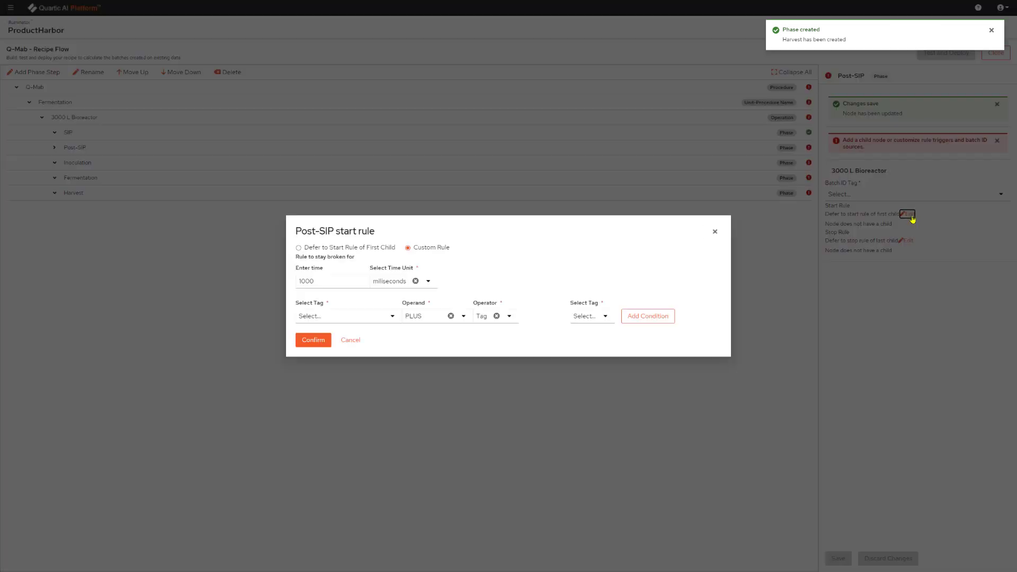
left_click(911, 214)
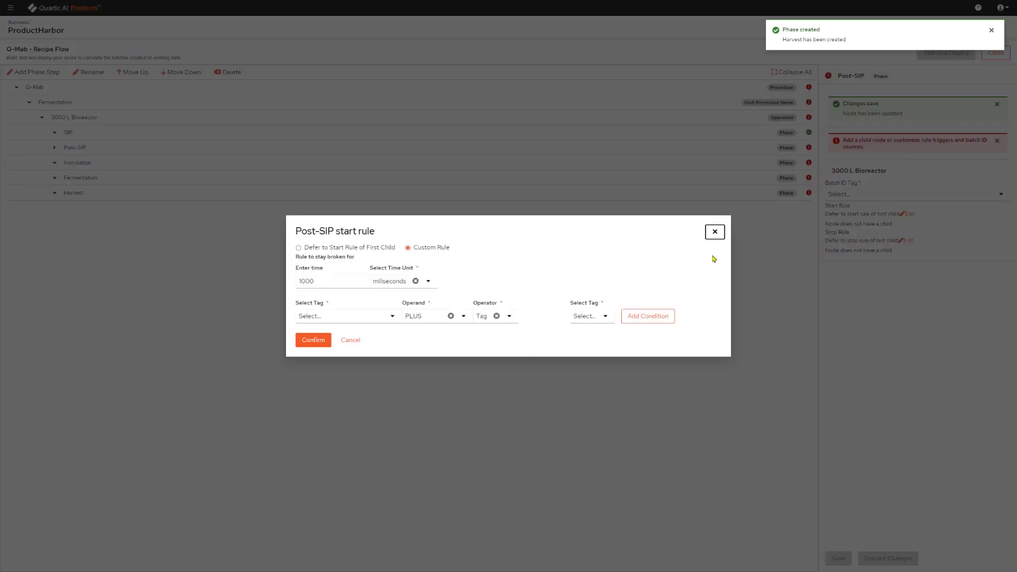
left_click(357, 316)
left_click(354, 412)
left_click(424, 317)
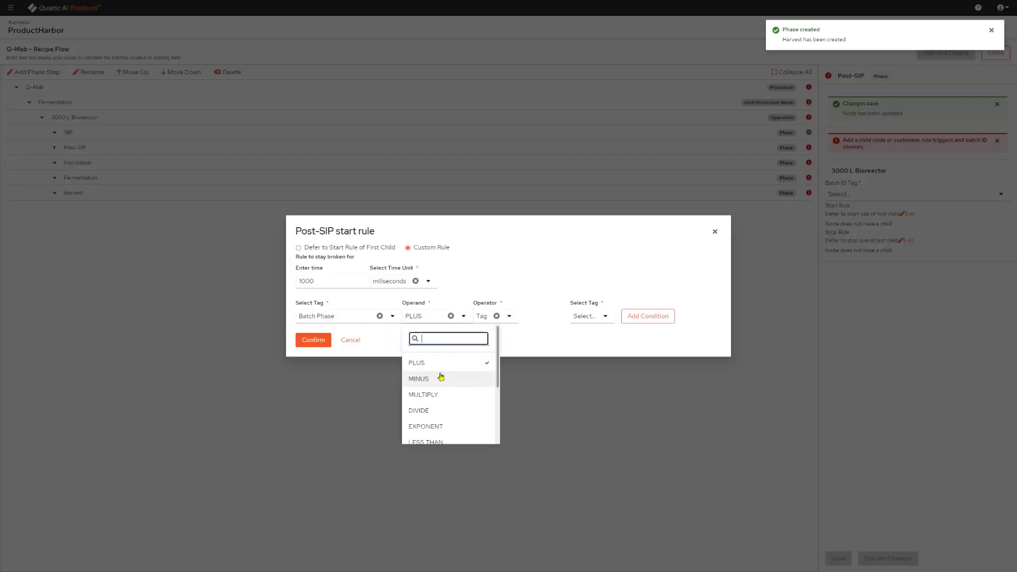
scroll(438, 391, "down", 3)
left_click(440, 398)
left_click(488, 318)
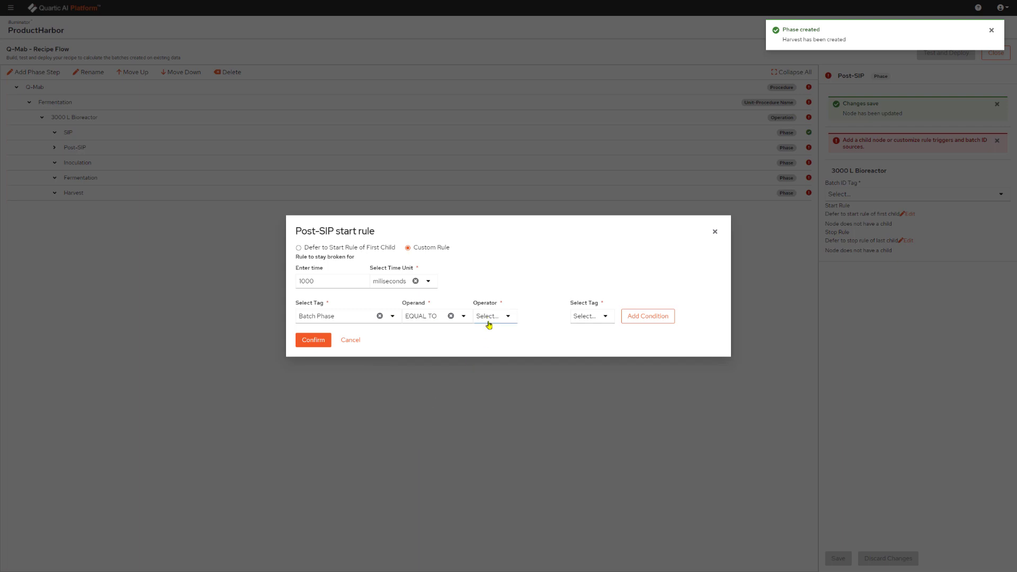
left_click(488, 324)
left_click(488, 376)
left_click(570, 317)
type("3")
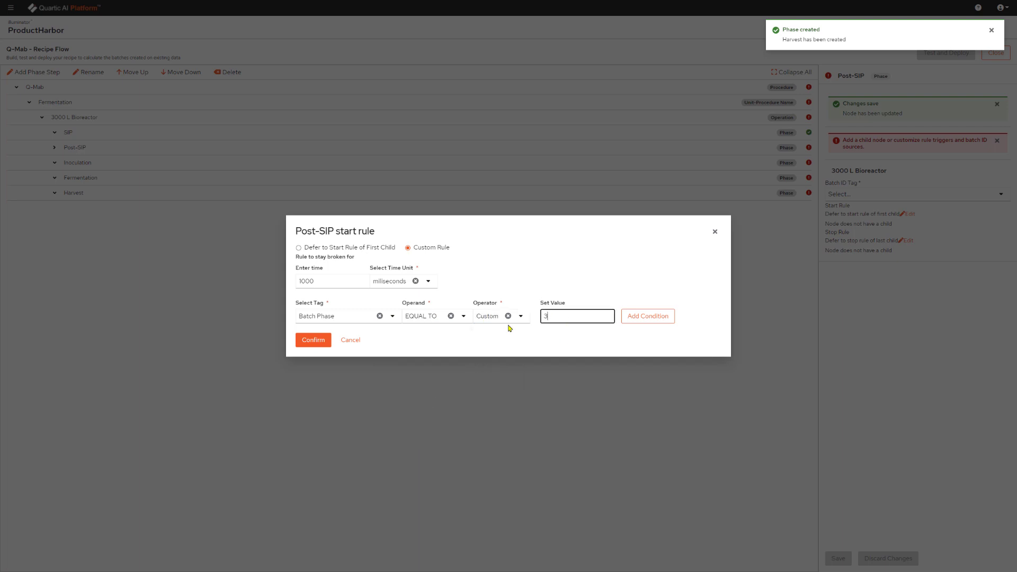
left_click(313, 340)
Step: Define a custom stop rule for the Post-SIP phase with Batch Phase EQUAL TO the custom value 4
left_click(897, 241)
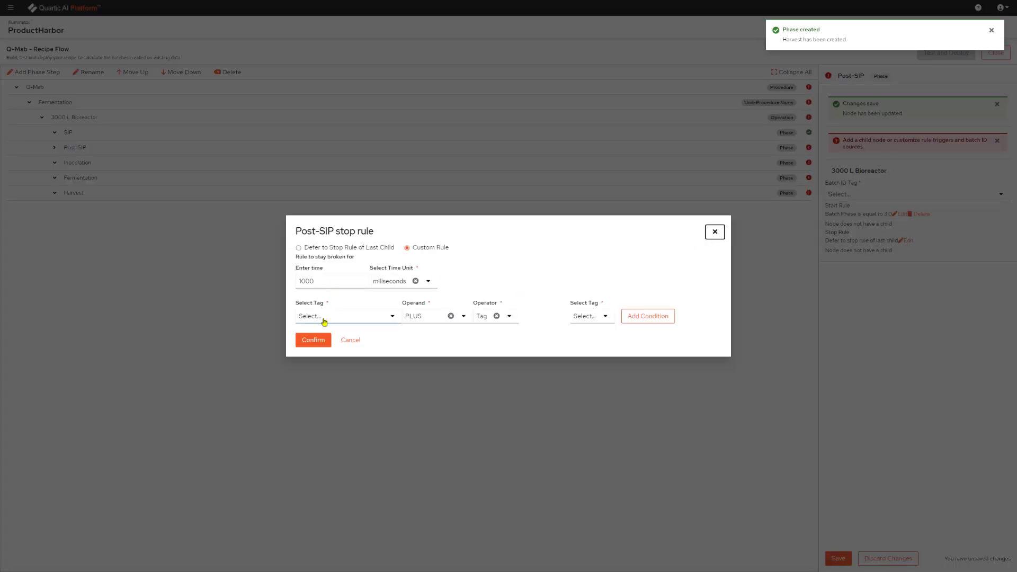
left_click(326, 318)
scroll(339, 349, "down", 2)
left_click(328, 337)
left_click(418, 316)
scroll(437, 371, "down", 3)
left_click(436, 401)
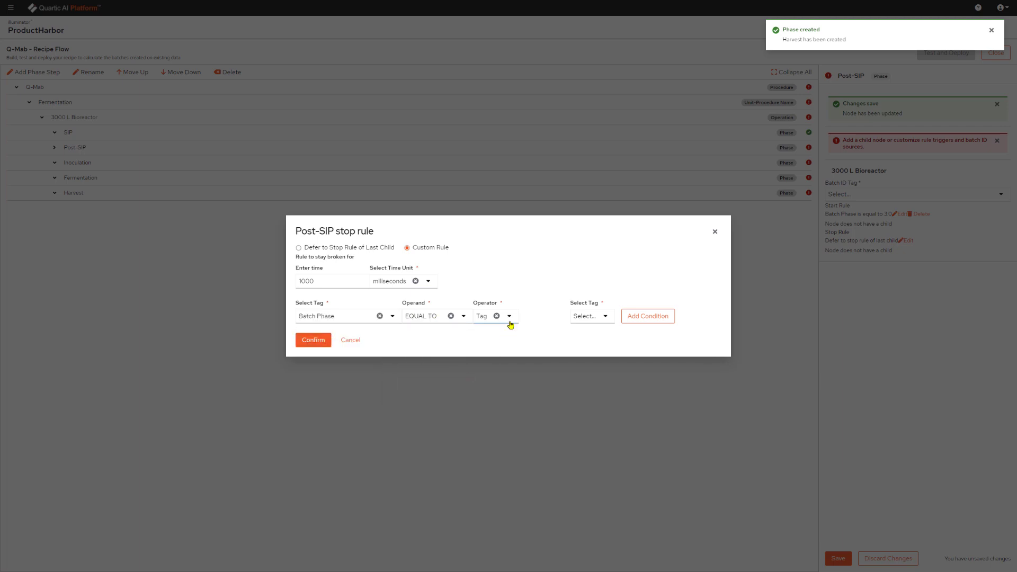
left_click(509, 316)
left_click(488, 381)
left_click(567, 321)
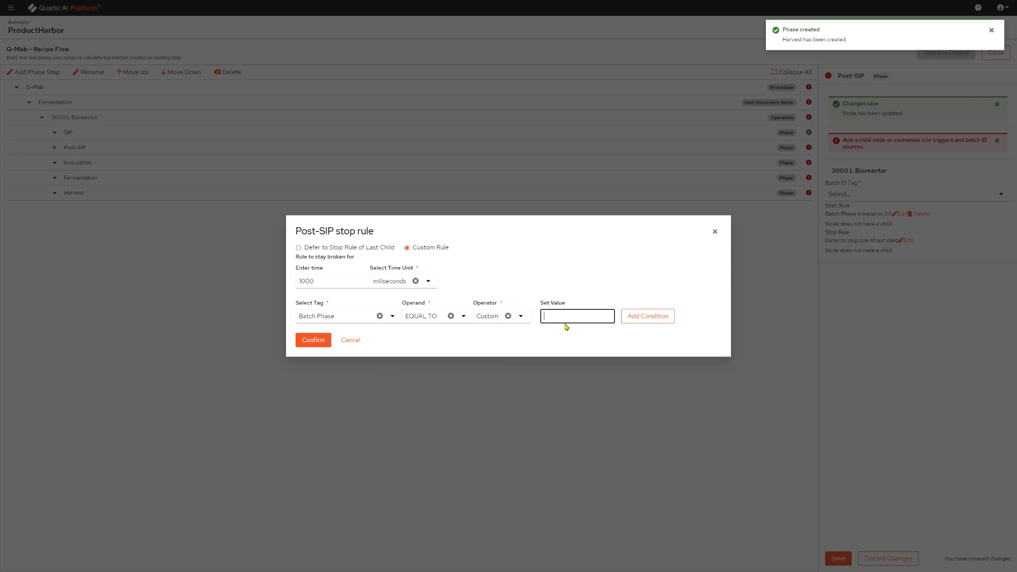
type("4")
left_click(314, 341)
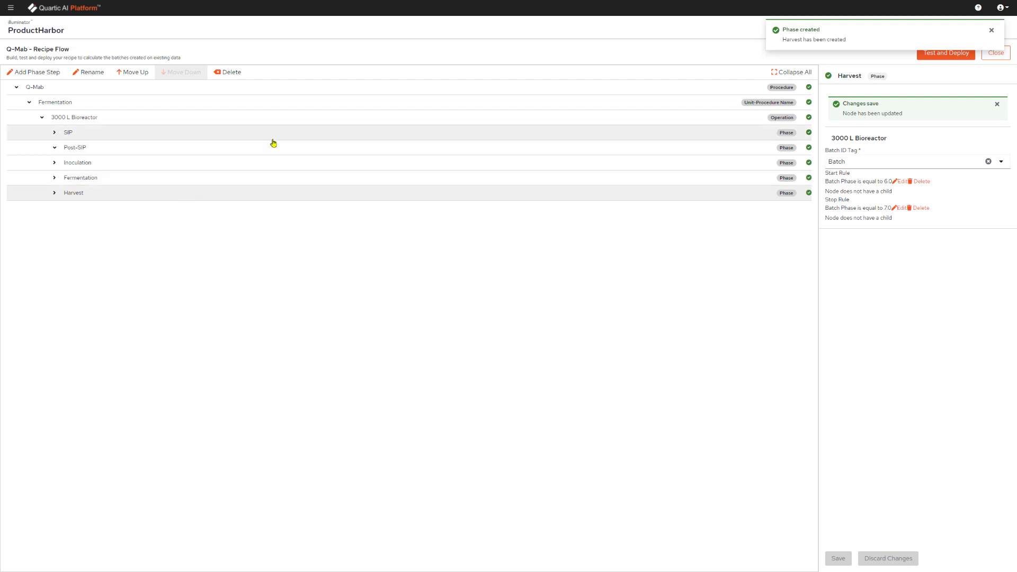
Step: Open testing and deployment for the Q-Mab recipe and set the test range's start to 2020-03-01 at 00:00
left_click(991, 32)
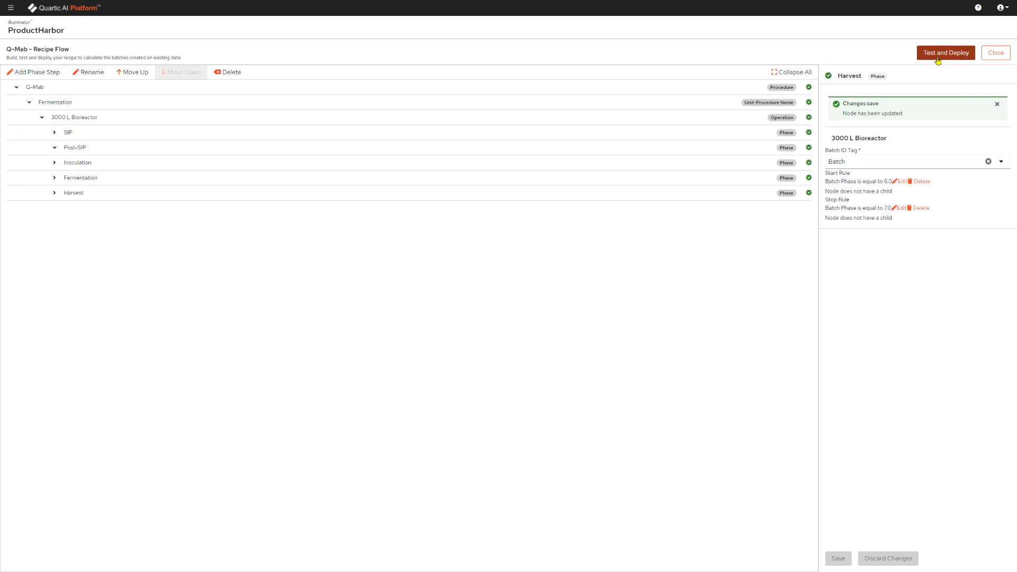
left_click(937, 59)
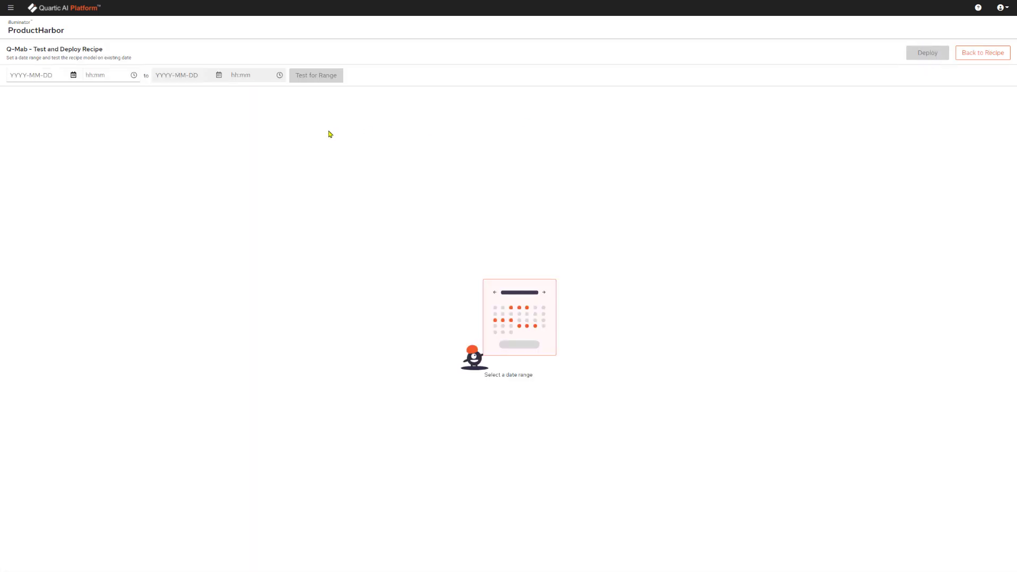
left_click(73, 74)
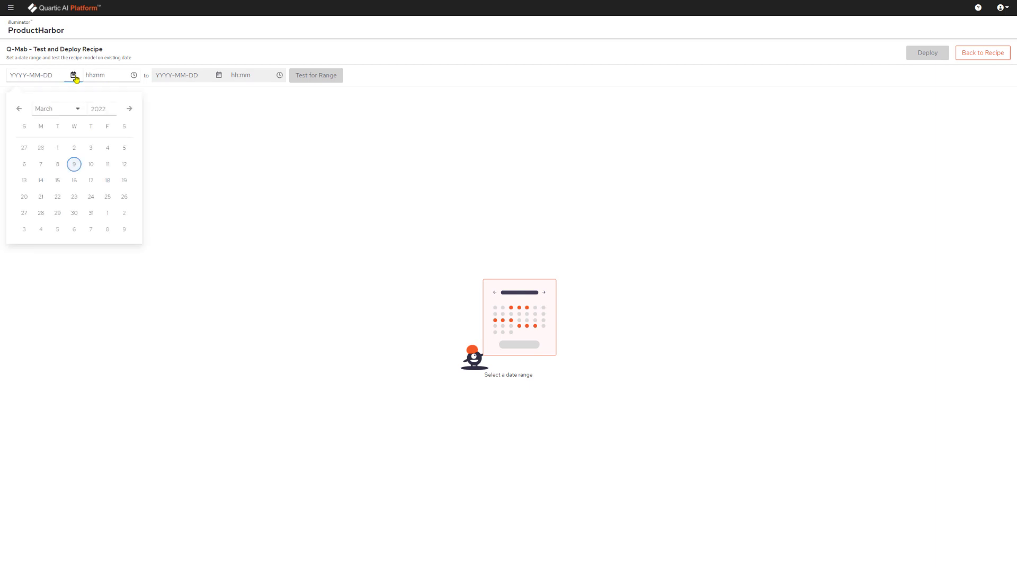
left_click(19, 110)
left_click(19, 110)
left_click(19, 109)
left_click(19, 109)
left_click(97, 108)
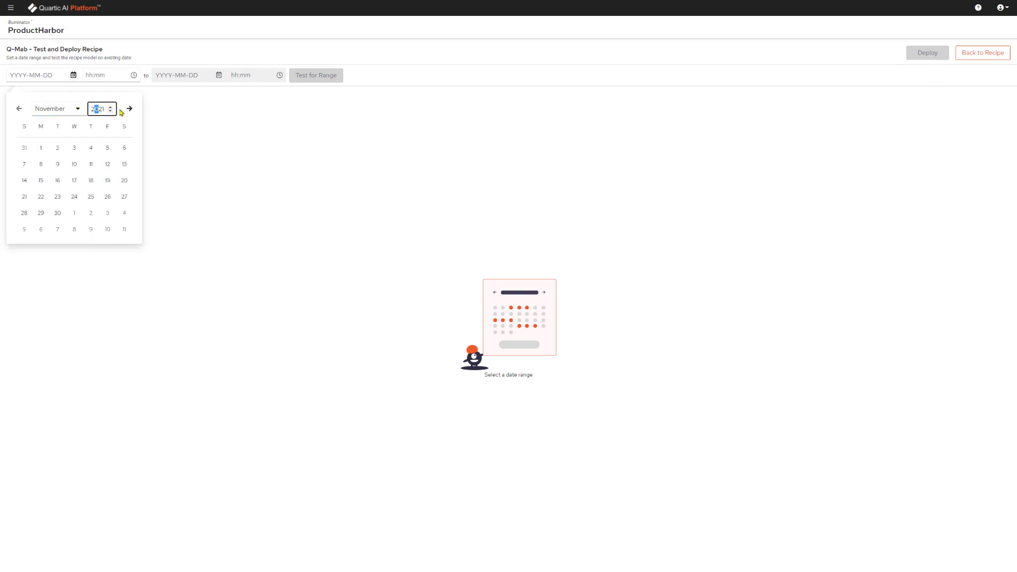
left_click(105, 110)
left_click(45, 110)
left_click(49, 159)
left_click(24, 148)
left_click(99, 77)
left_click(103, 95)
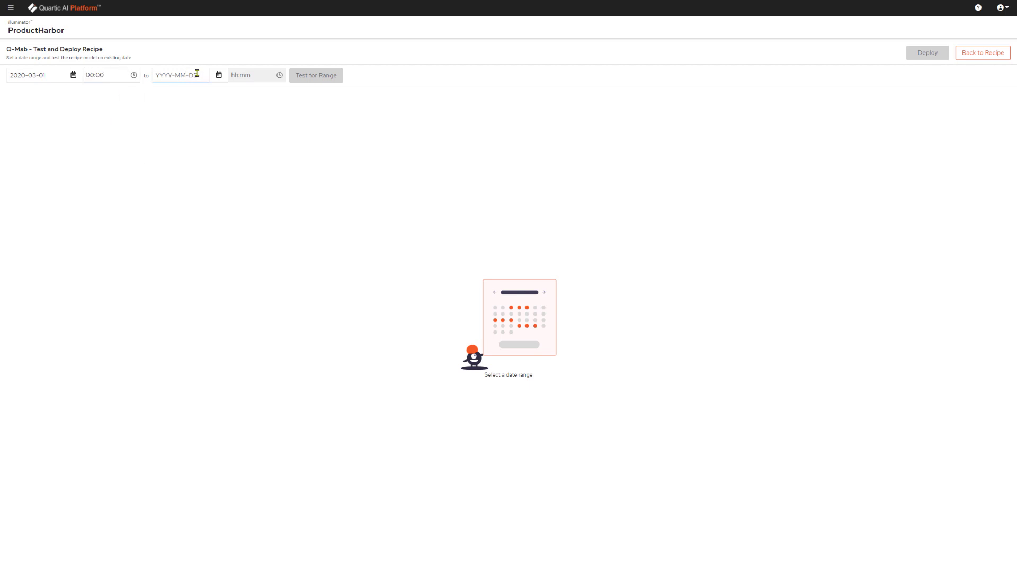
Step: Set the test range's end to 2020-06-30 at 00:00 and run the recipe test for that range
left_click(218, 76)
left_click(215, 112)
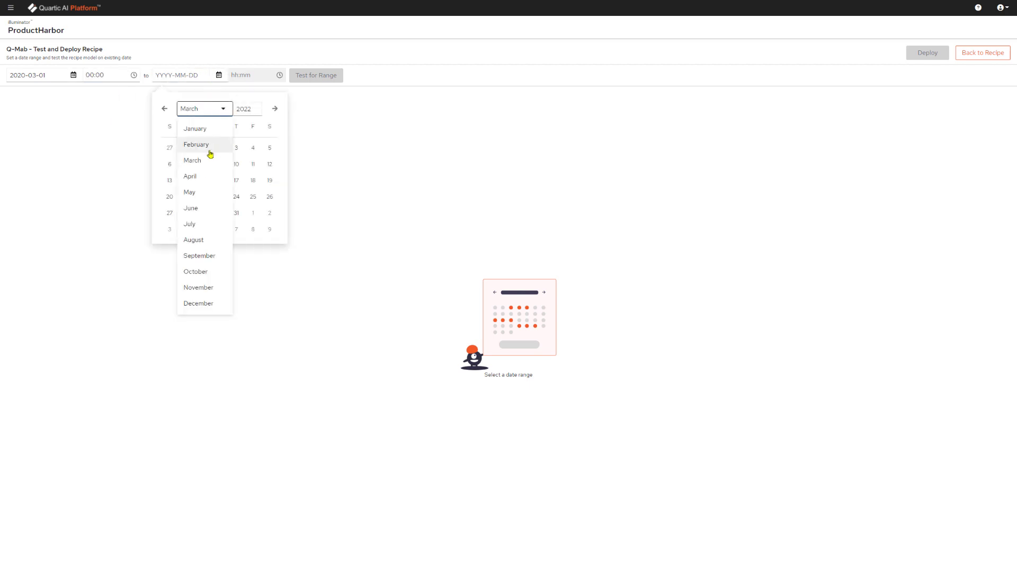
left_click(200, 207)
left_click(255, 111)
left_click(255, 111)
left_click(203, 213)
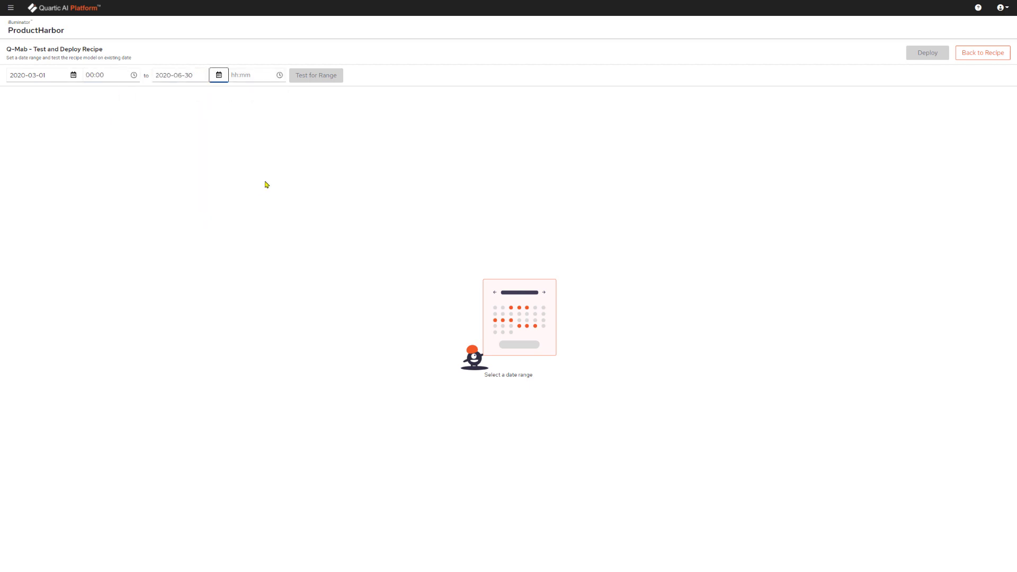
left_click(249, 75)
left_click(244, 96)
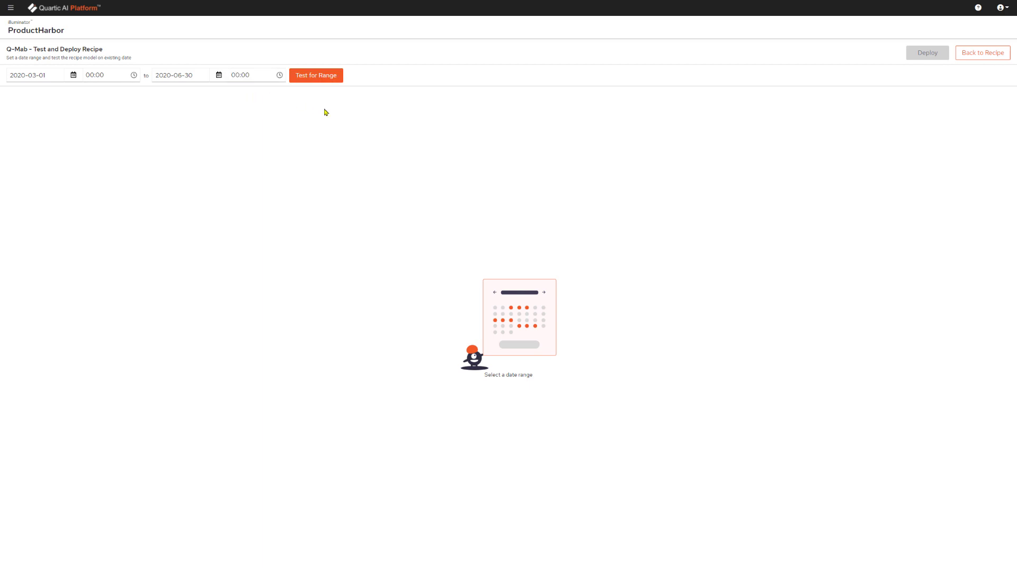
left_click(324, 80)
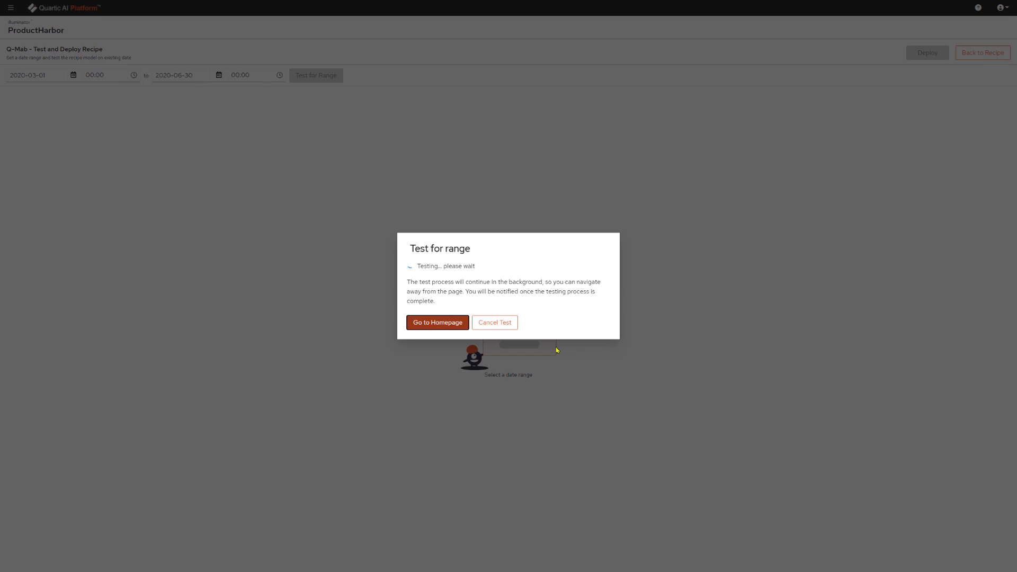
Step: Return to the product homepage, open the Q-Mab recipe's test results and examine the phase times of the resulting batches
left_click(446, 326)
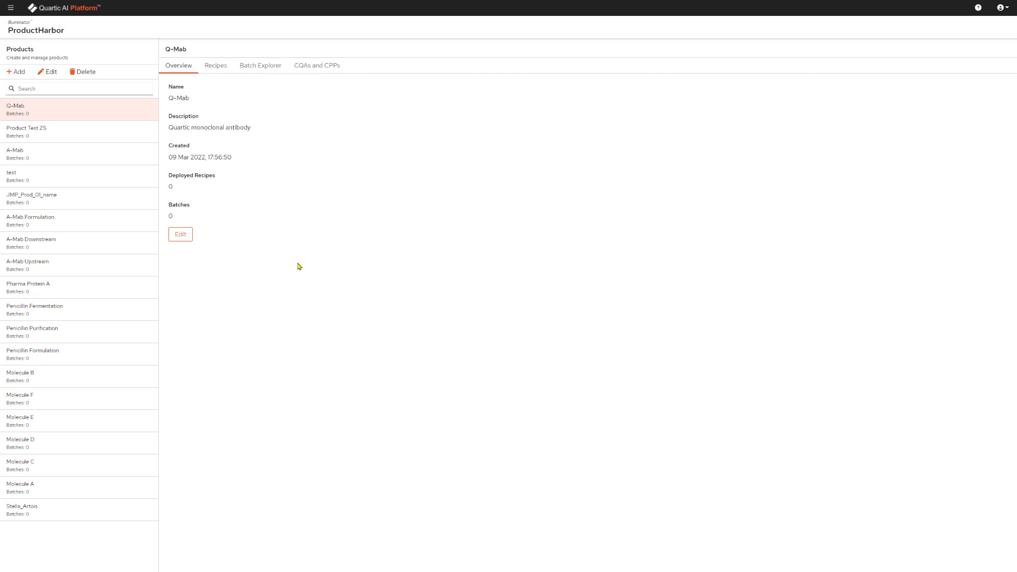
left_click(219, 66)
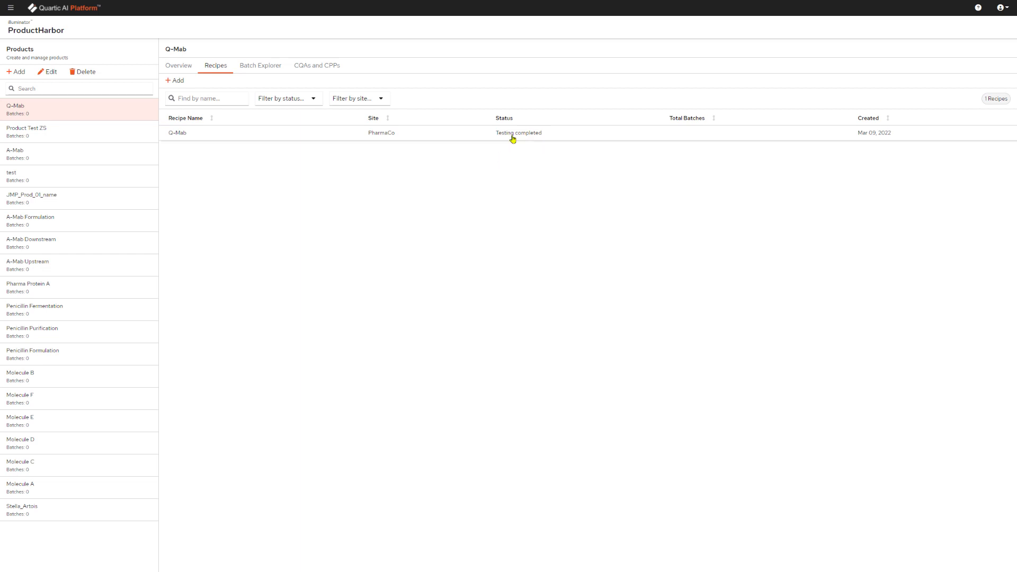
left_click(444, 139)
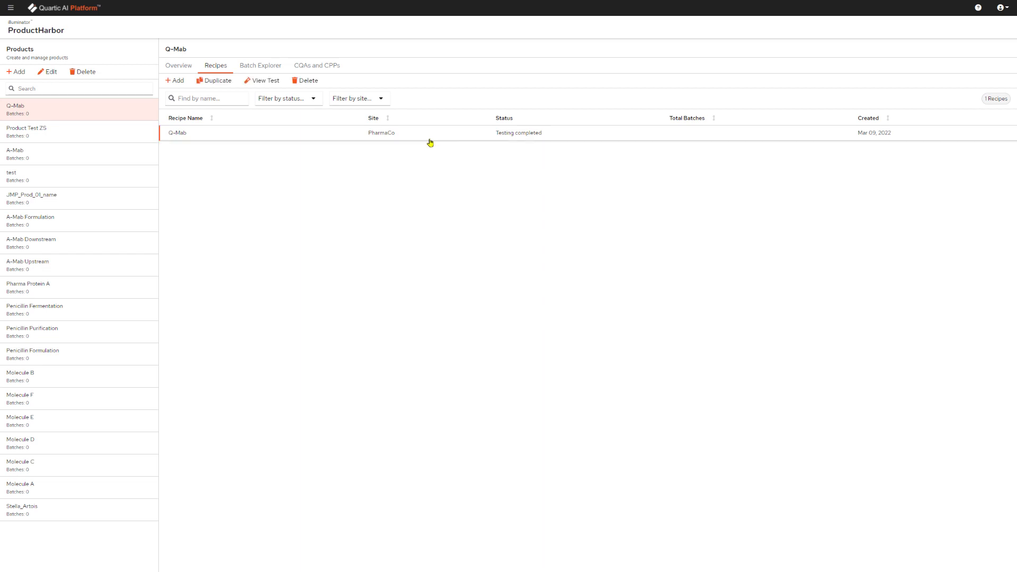
left_click(275, 82)
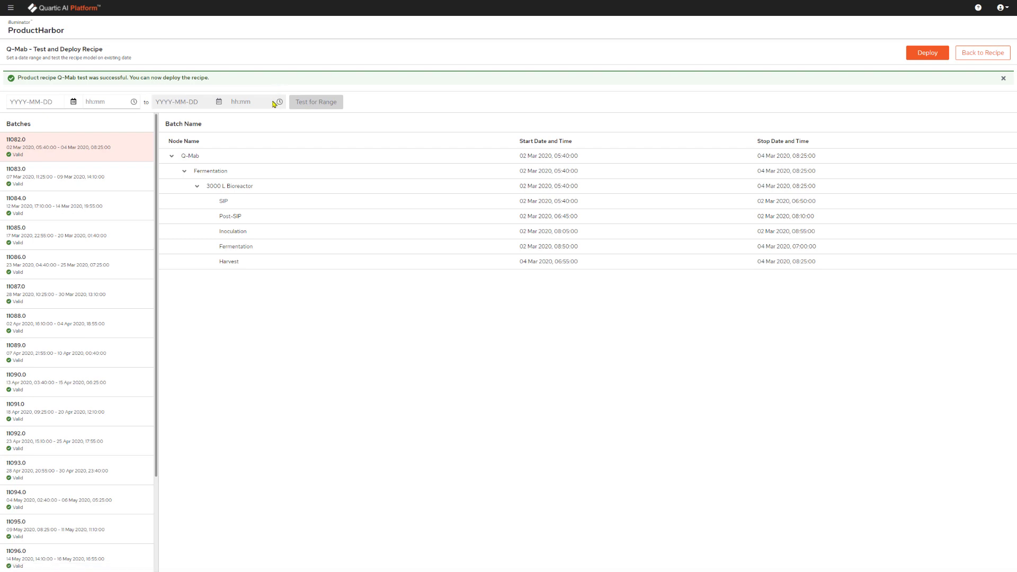
left_click(63, 177)
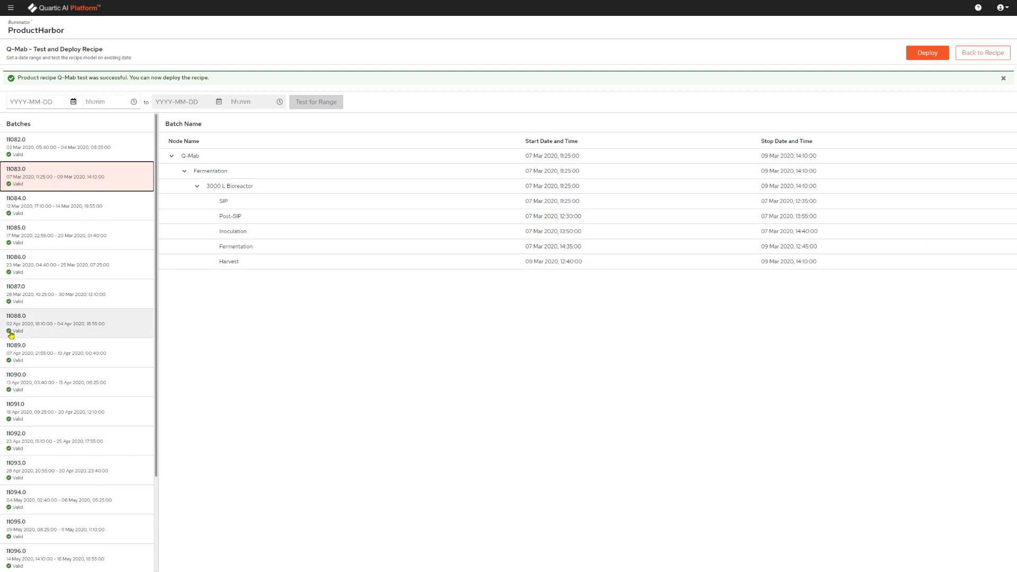
scroll(52, 334, "down", 2)
scroll(74, 349, "up", 3)
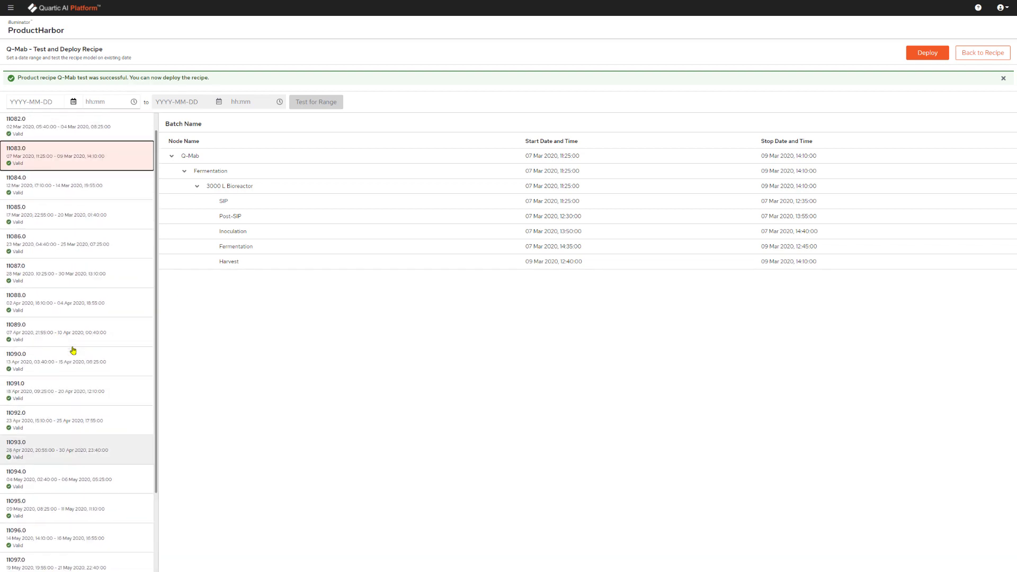
Step: Deploy the tested Q-Mab recipe and open the product's batch explorer
left_click(925, 60)
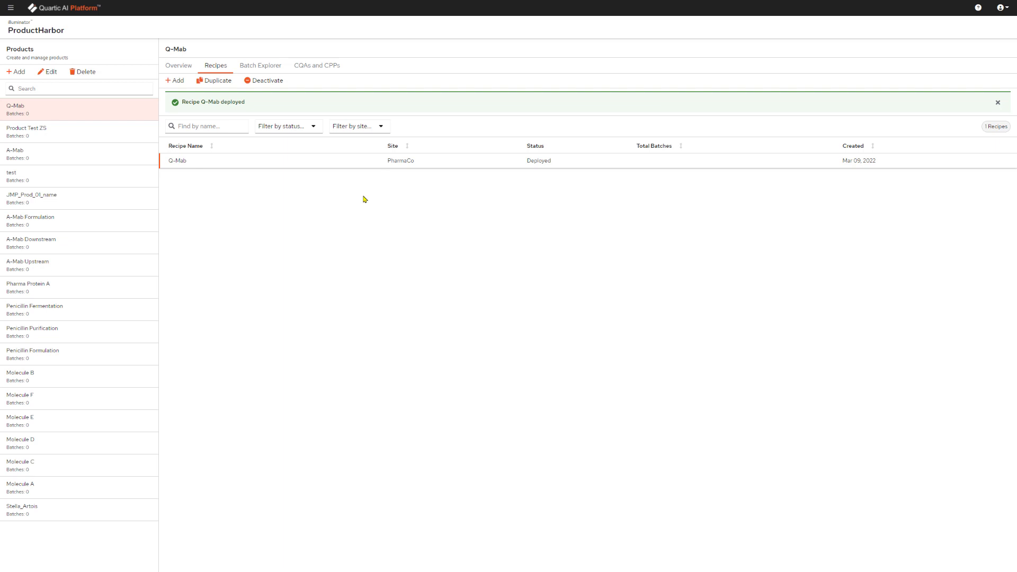
left_click(260, 65)
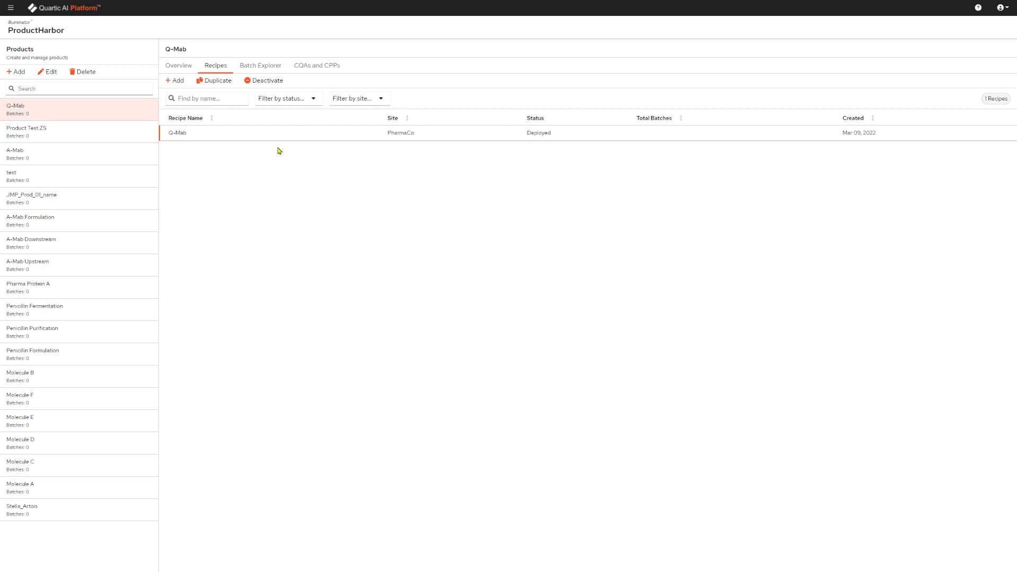
Step: Deactivate the deployed Q-Mab recipe, authorising it with the account password
left_click(264, 83)
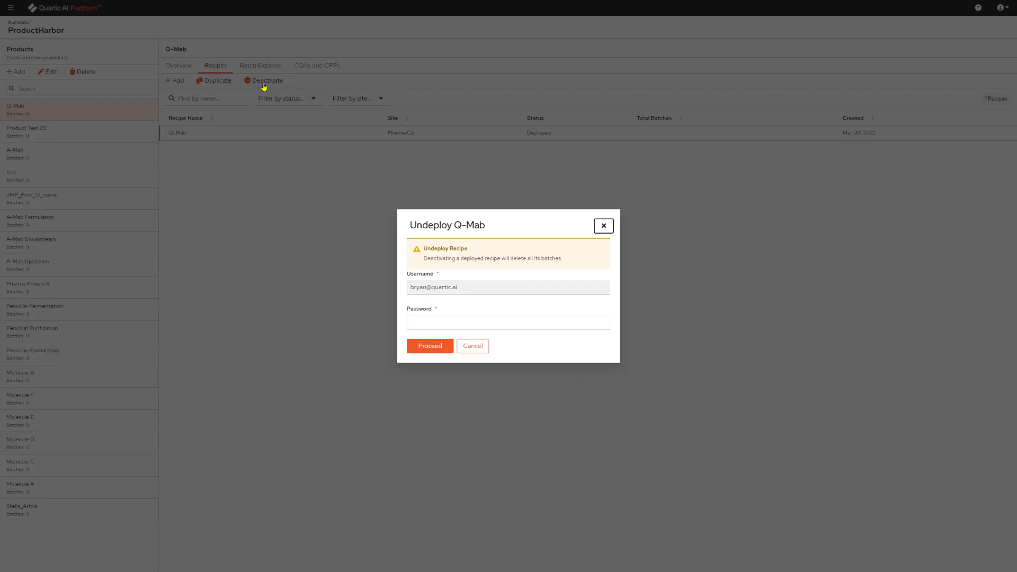
left_click(444, 335)
left_click(438, 341)
left_click(432, 347)
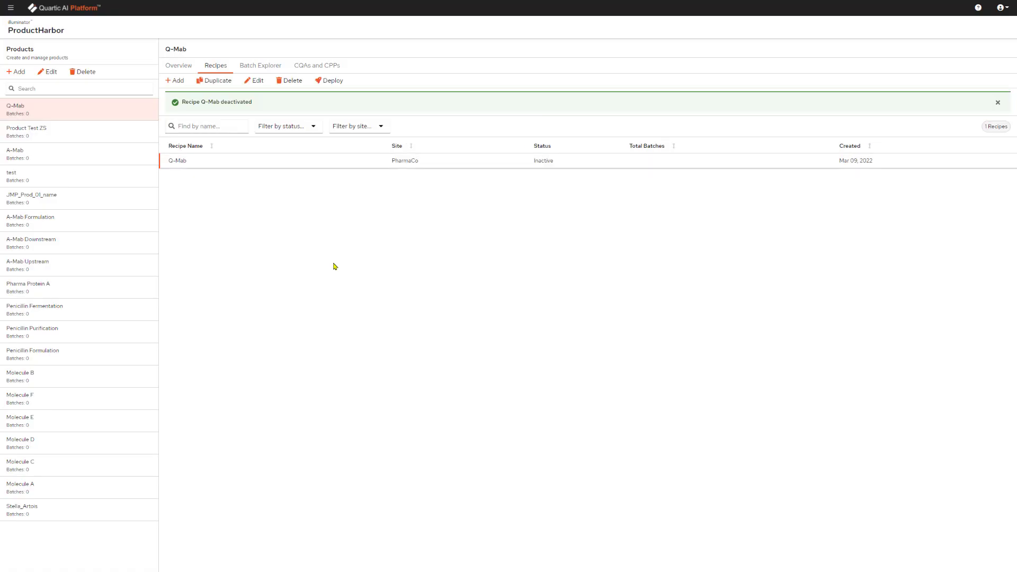
Step: Open the deactivated Q-Mab recipe for editing and expand all Fermentation operations to examine their phases and the 15000 L Bioreactor's Fermentation rules
left_click(223, 167)
left_click(223, 165)
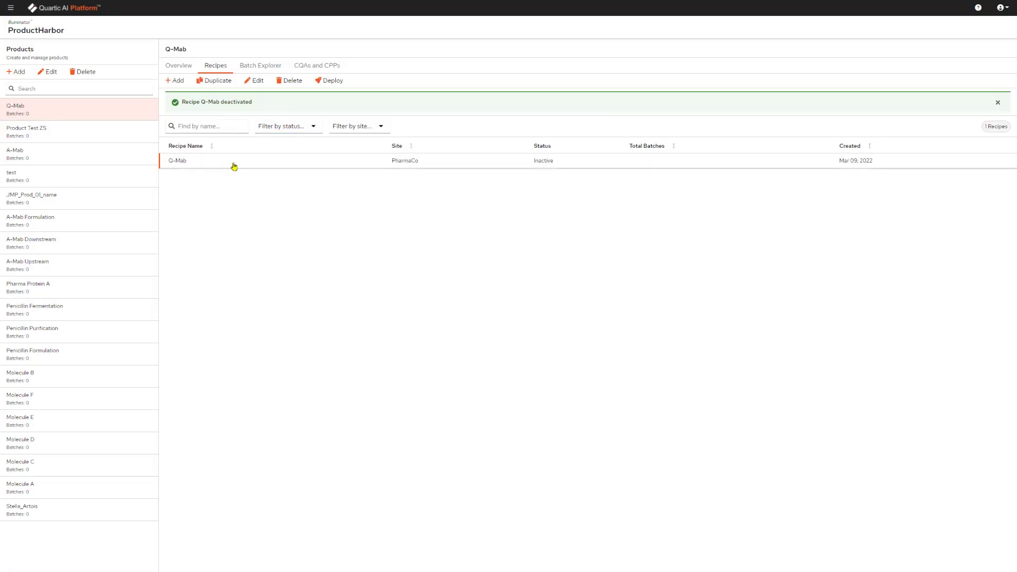
left_click(255, 82)
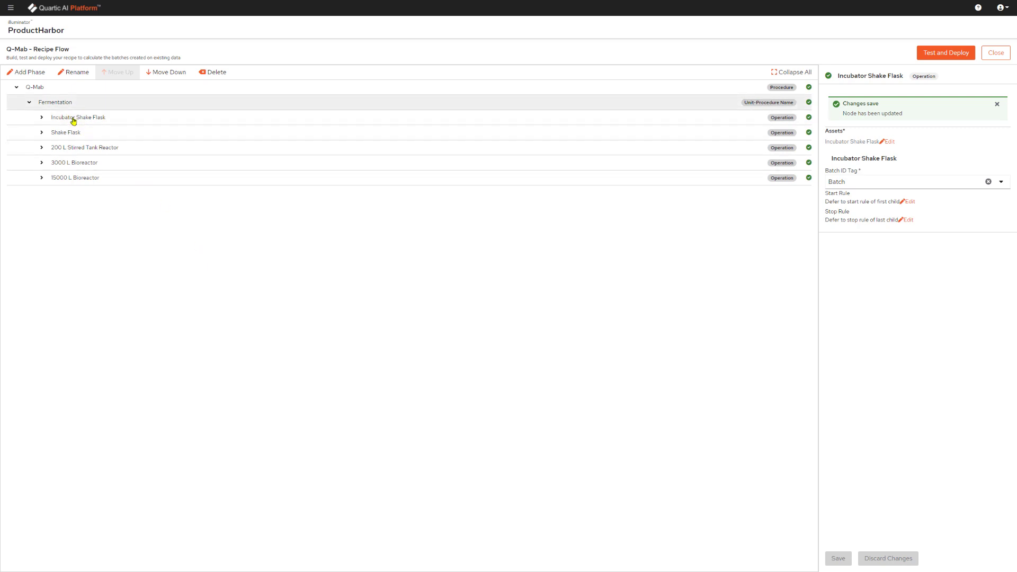
left_click(43, 180)
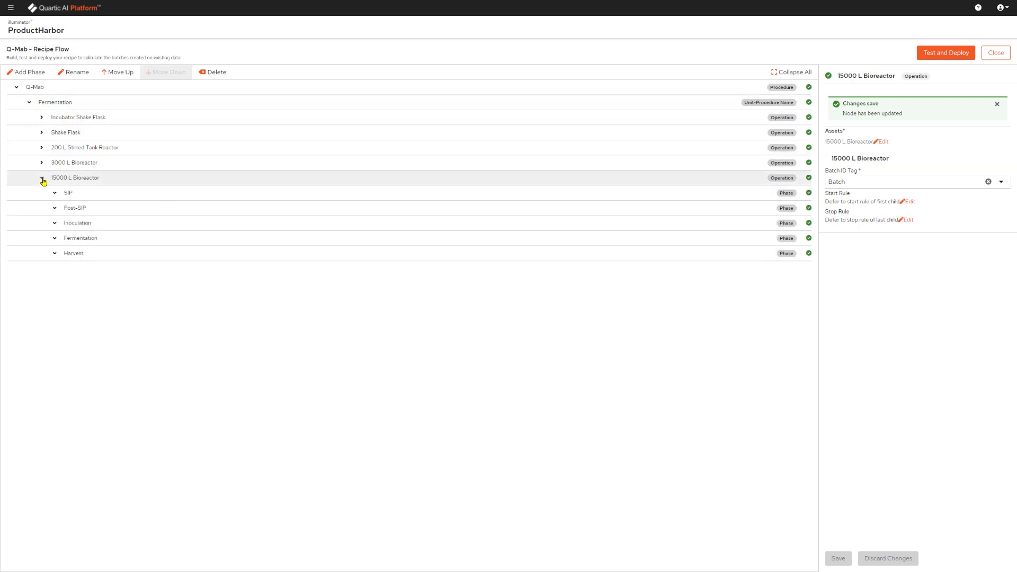
left_click(42, 163)
left_click(42, 147)
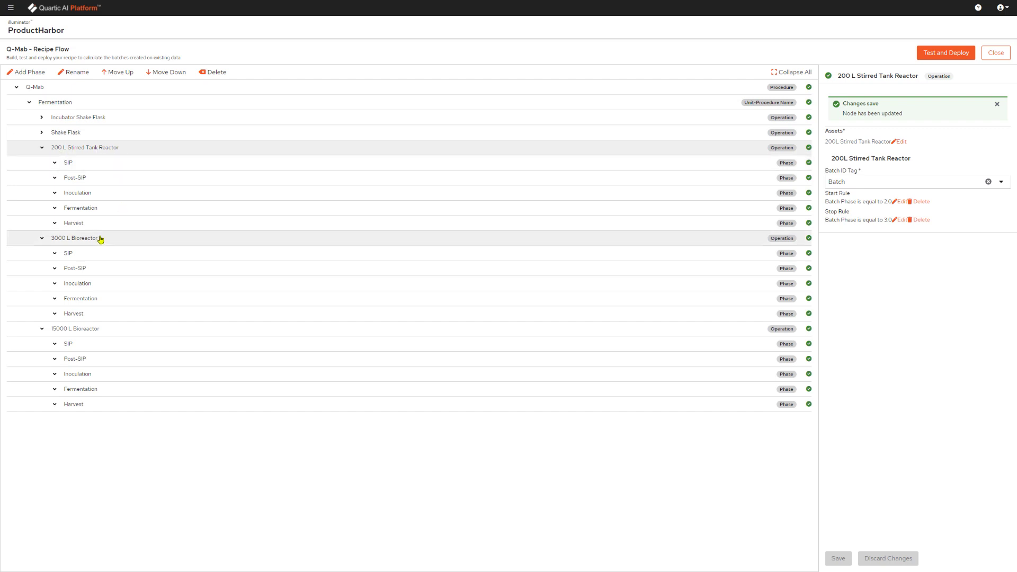
left_click(42, 133)
left_click(42, 117)
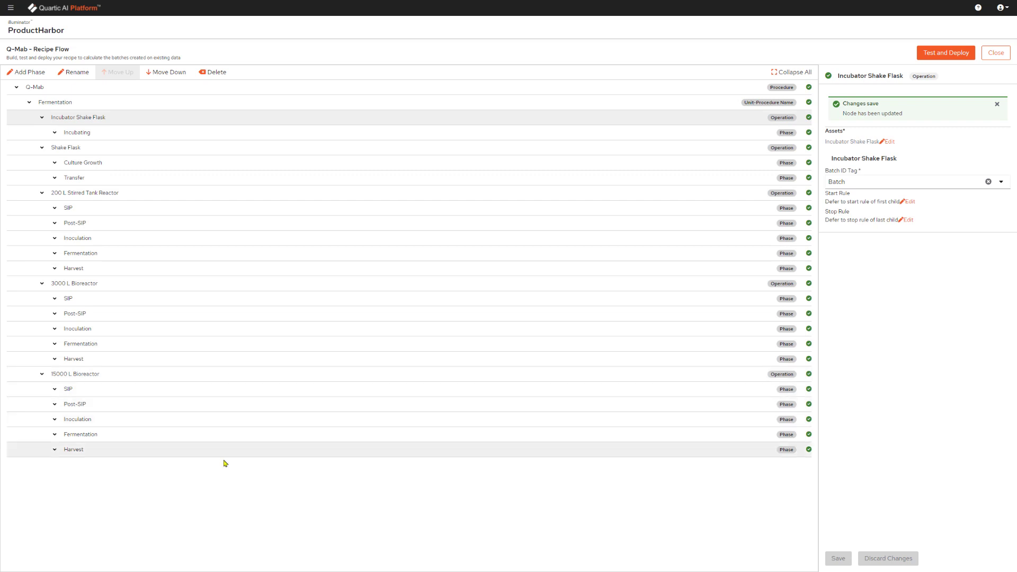
left_click(275, 436)
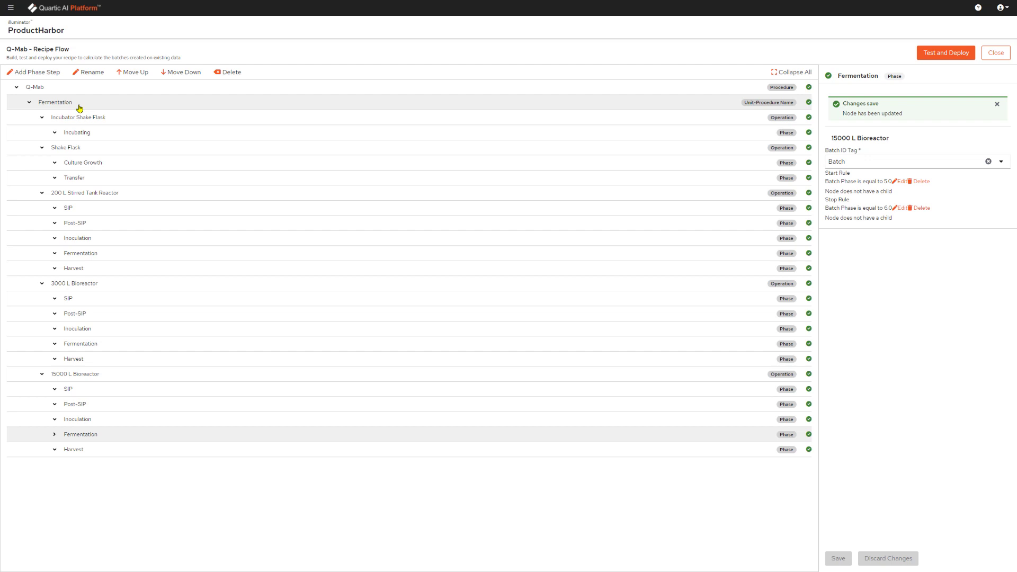
Step: Open testing and deployment for the expanded Q-Mab recipe and set the range start to 2020-03-01 at 00:00
left_click(931, 54)
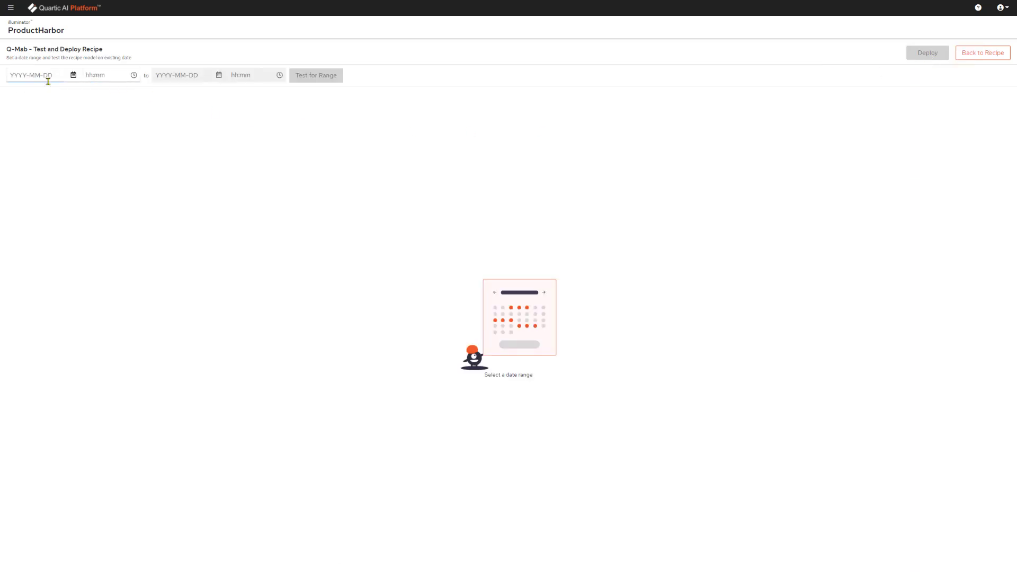
left_click(62, 75)
left_click(74, 77)
left_click(111, 109)
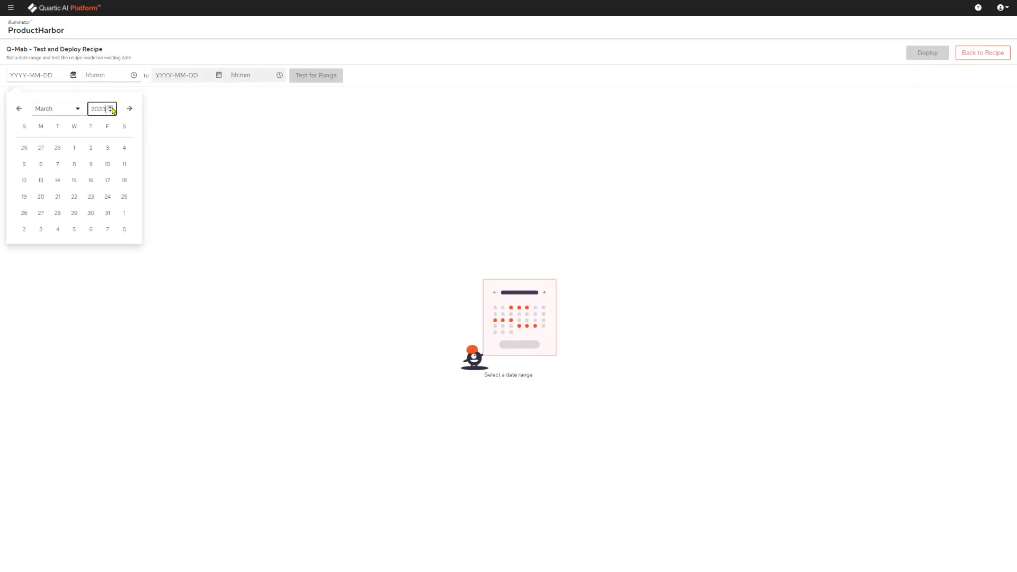
left_click(73, 149)
left_click(133, 76)
Step: Set the range end to 2020-06-30 at 00:00 and test the expanded recipe for that range
left_click(220, 78)
left_click(204, 108)
left_click(204, 226)
left_click(258, 110)
left_click(258, 110)
left_click(202, 214)
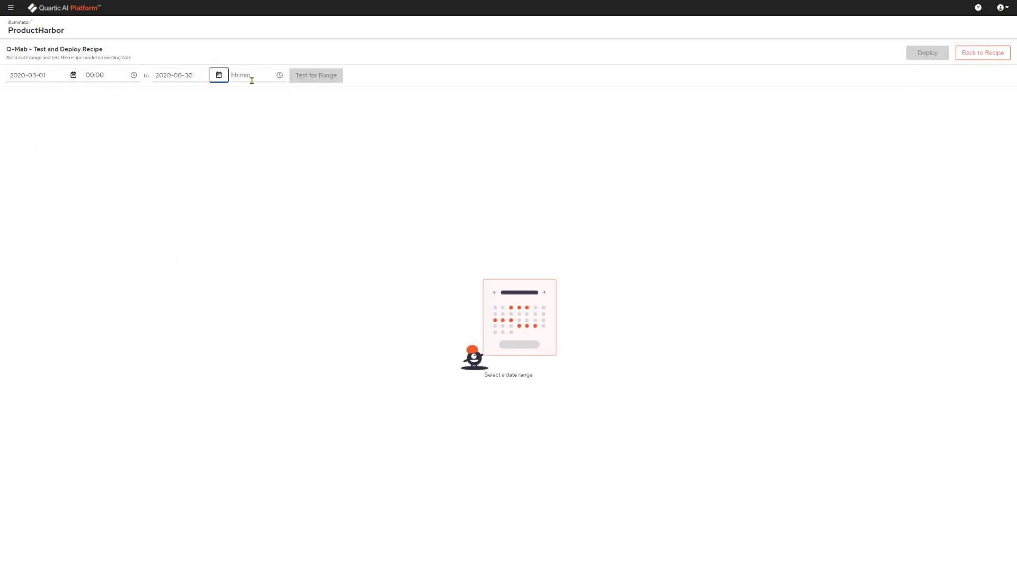
left_click(252, 78)
left_click(254, 96)
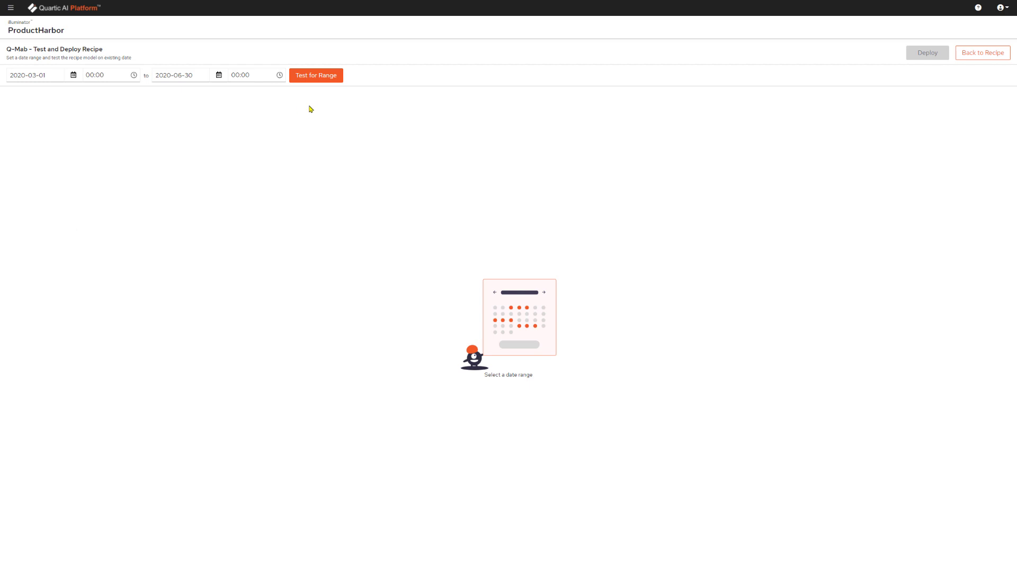
left_click(321, 80)
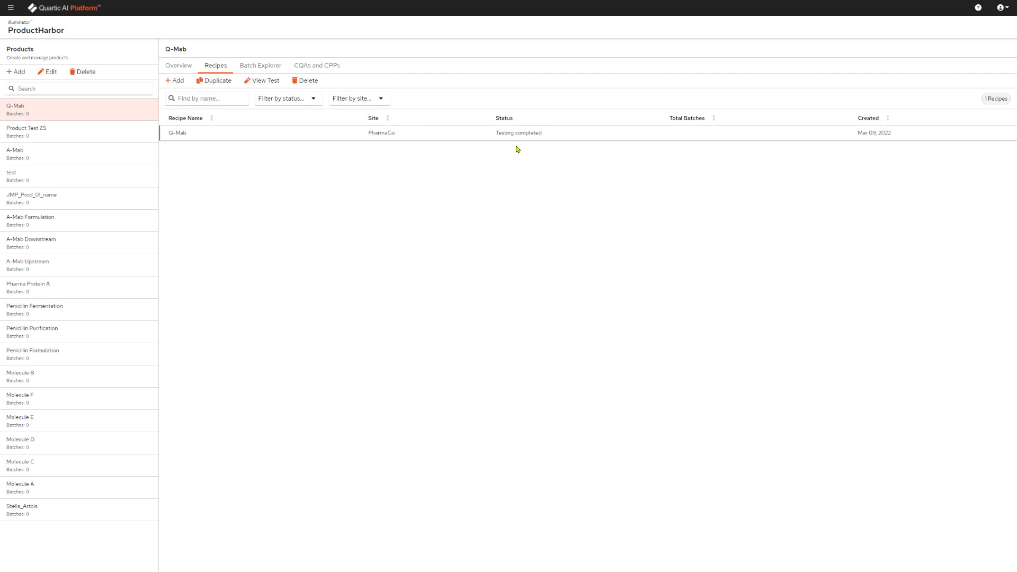
Step: Open the CQAs and CPPs section of the Q-Mab product
left_click(327, 71)
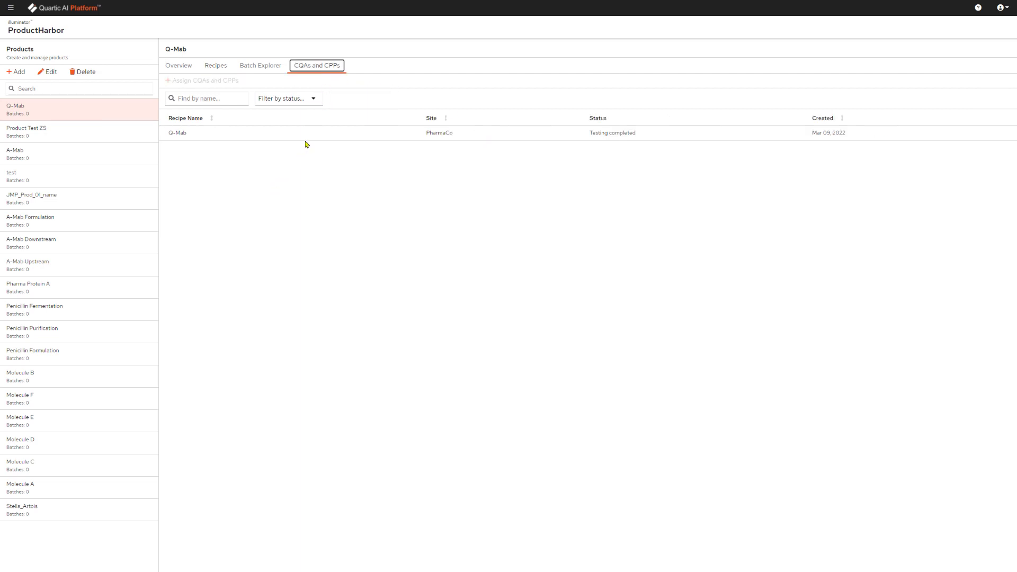